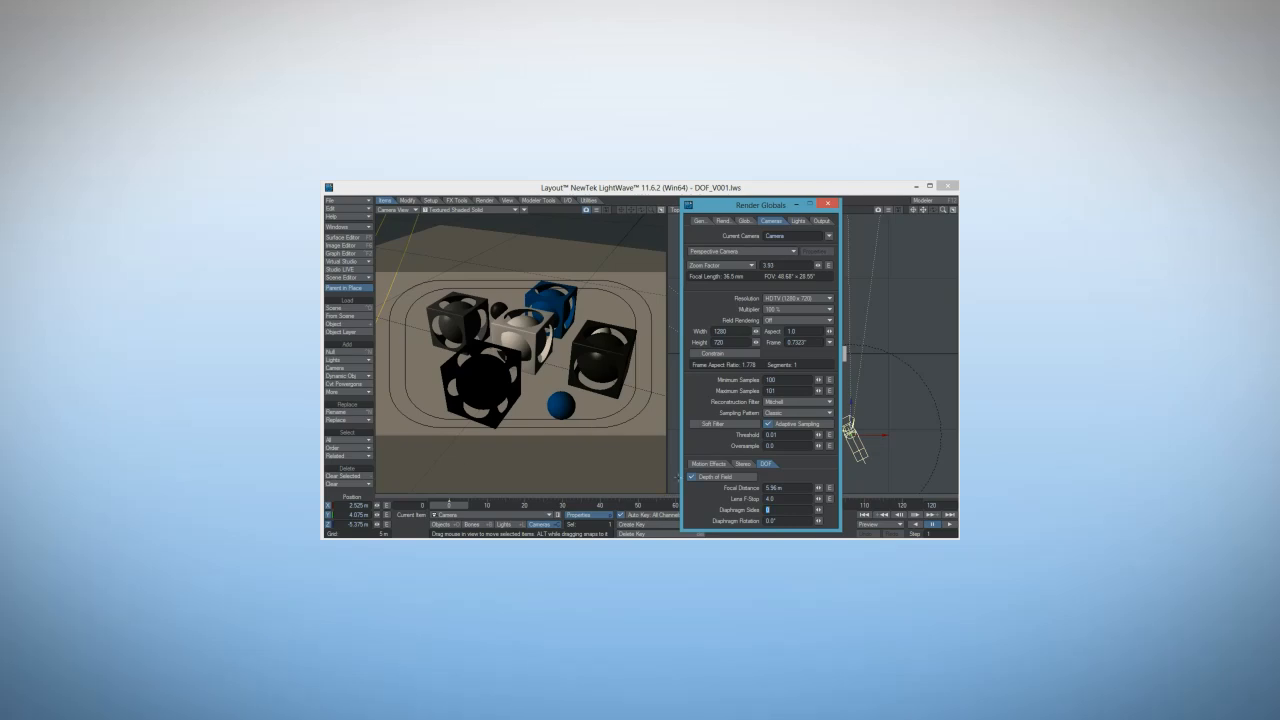
Lower the camera's Lens F-Stop to 0.01 and move the Render Globals window aside to expose the blurred viewport preview
left_click(777, 499)
type("0")
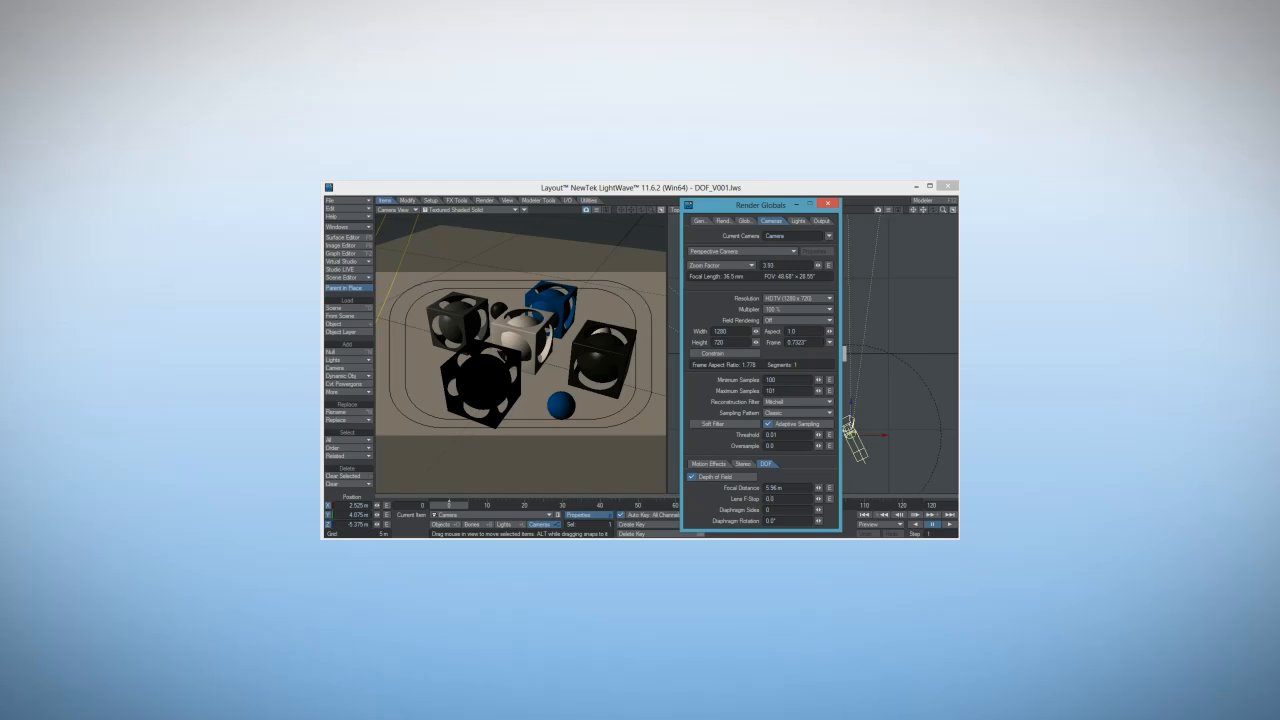
key("Tab")
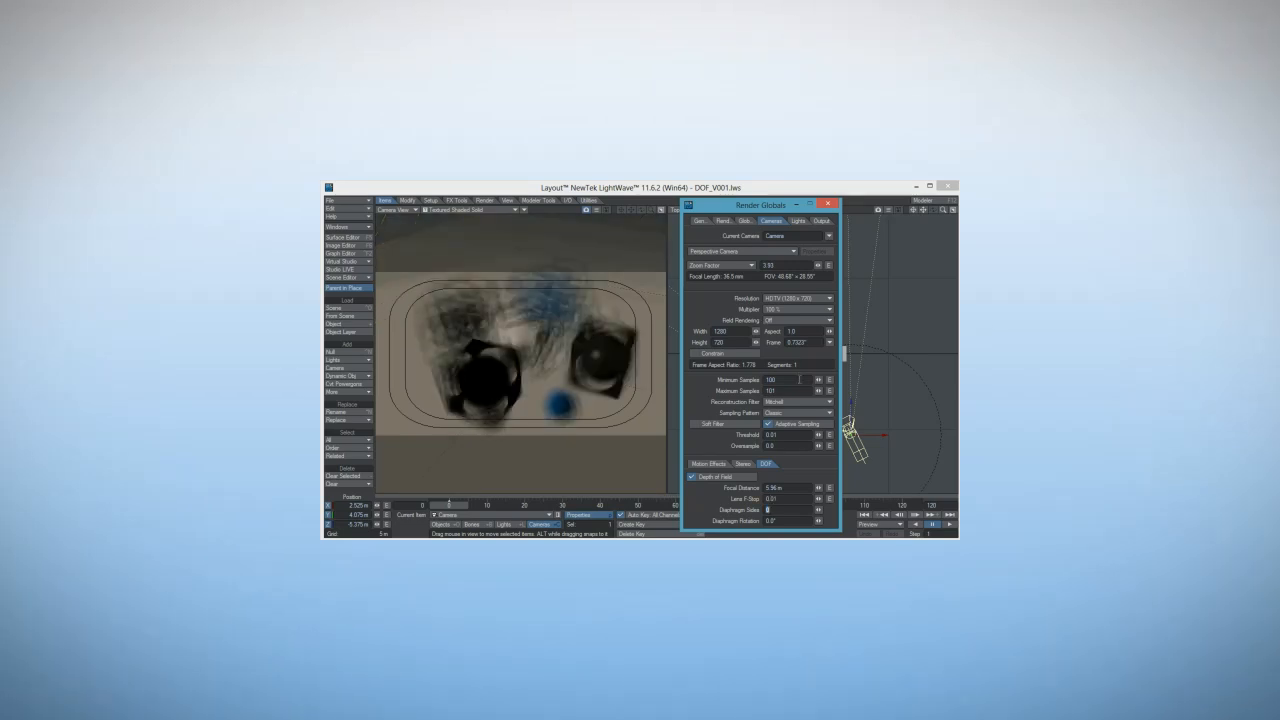
mouse_move(750, 204)
left_mouse_down()
mouse_move(562, 226)
mouse_move(766, 190)
left_mouse_up()
left_click(806, 484)
left_click_drag(758, 197, 571, 216)
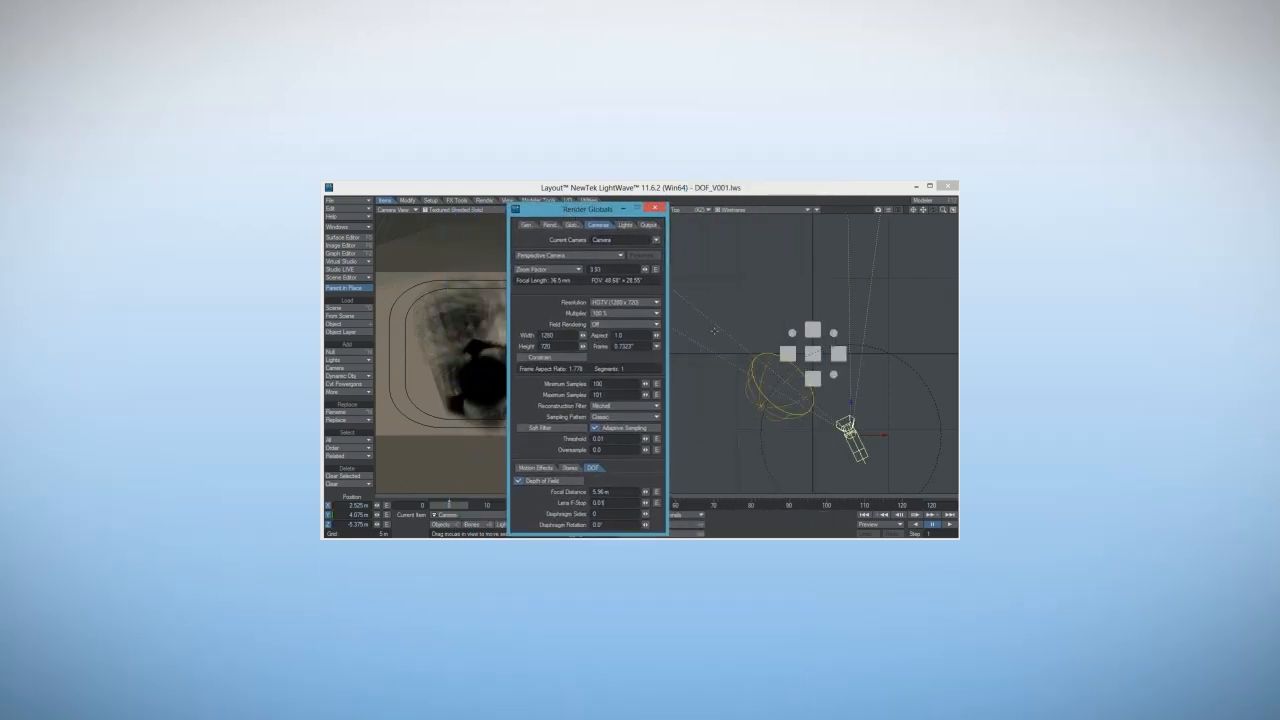
left_click_drag(604, 209, 677, 211)
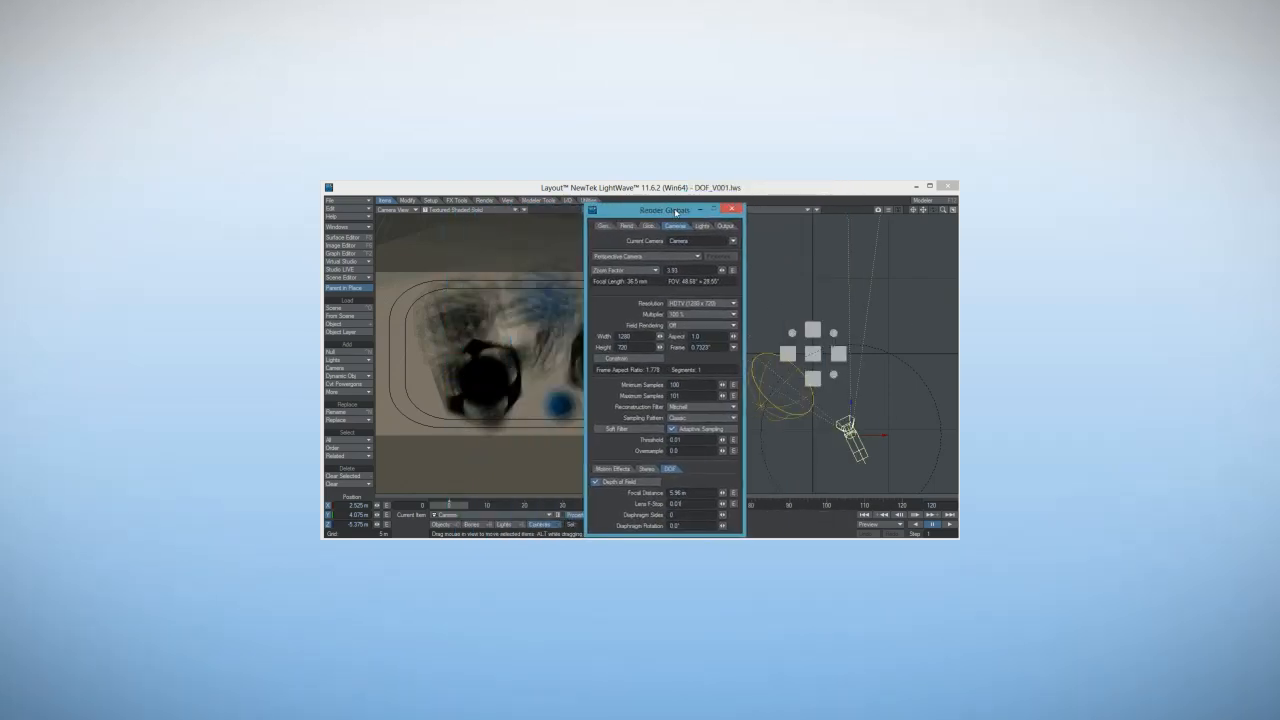
left_click_drag(678, 504, 703, 502)
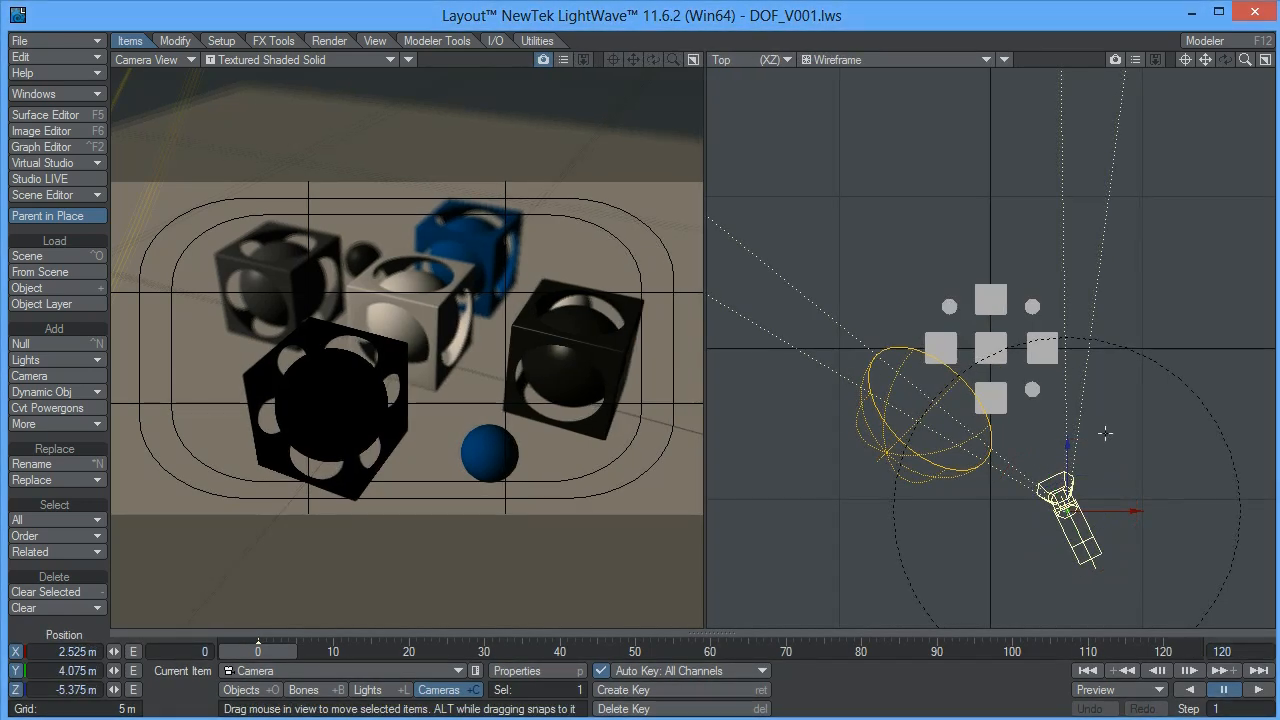
Turn off Depth of Field in the camera's properties and close the Render Globals window
key("p")
left_click_drag(1000, 135, 871, 27)
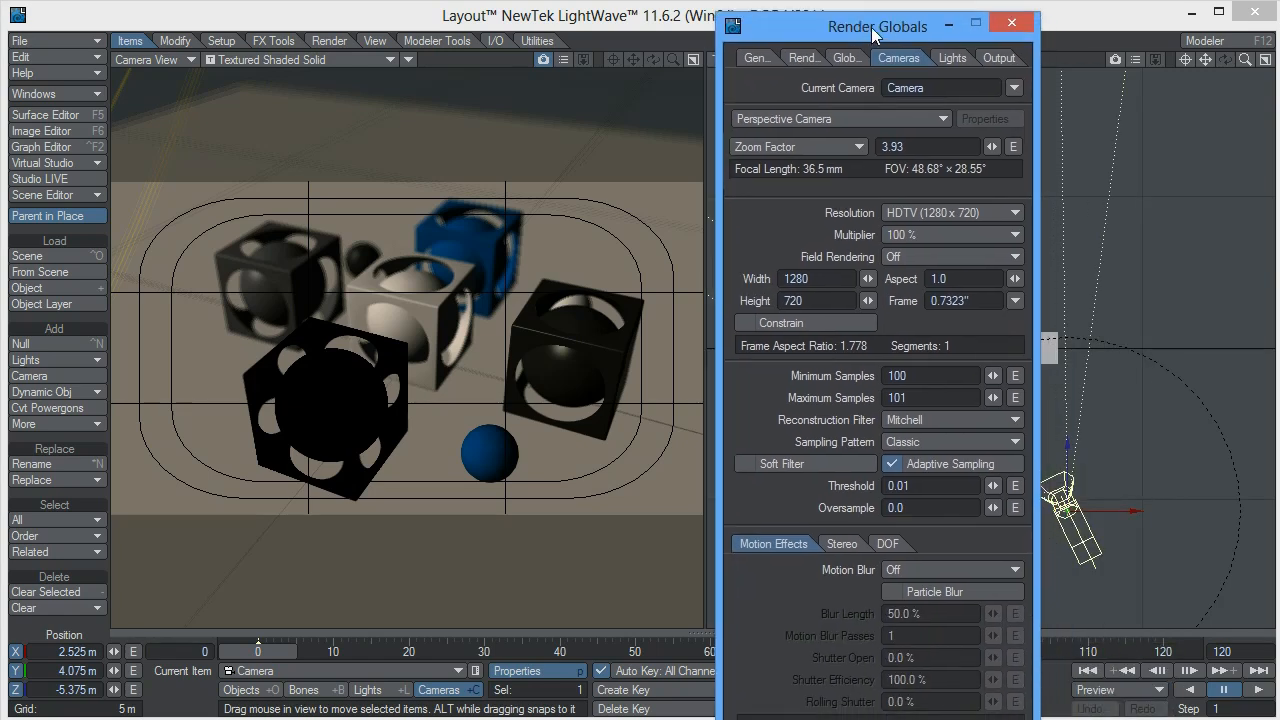
left_click(881, 545)
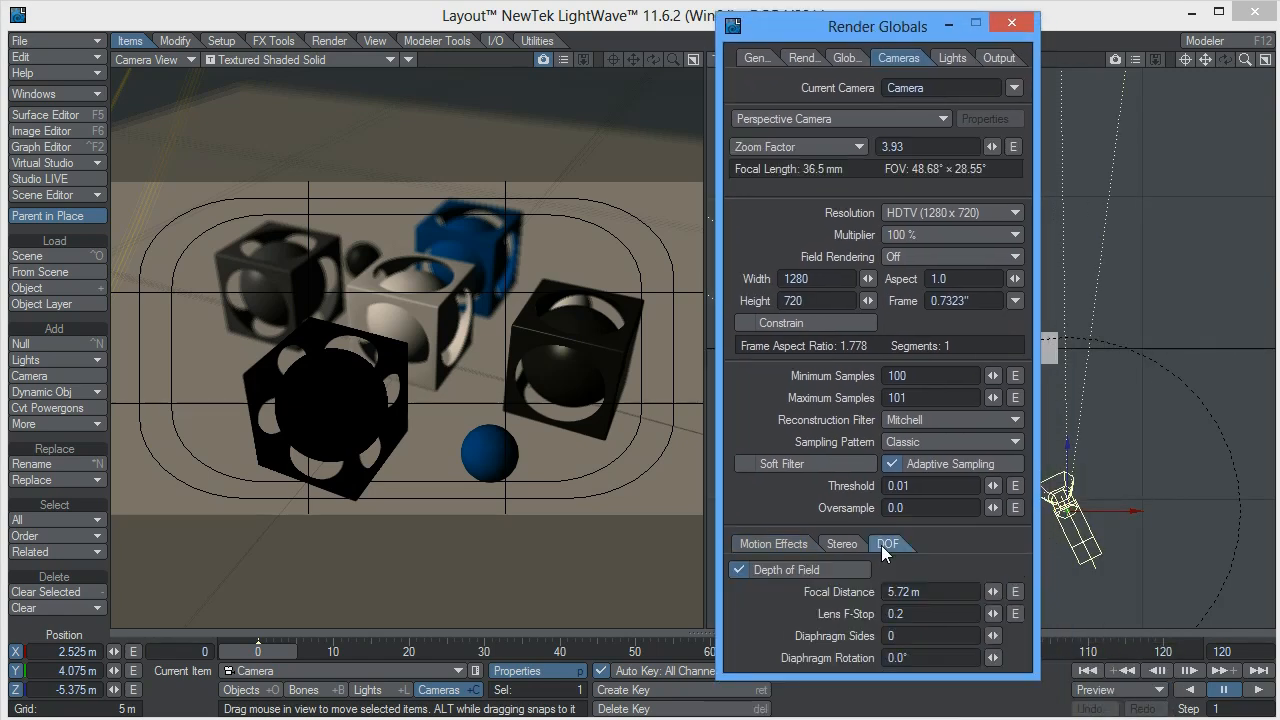
left_click(739, 569)
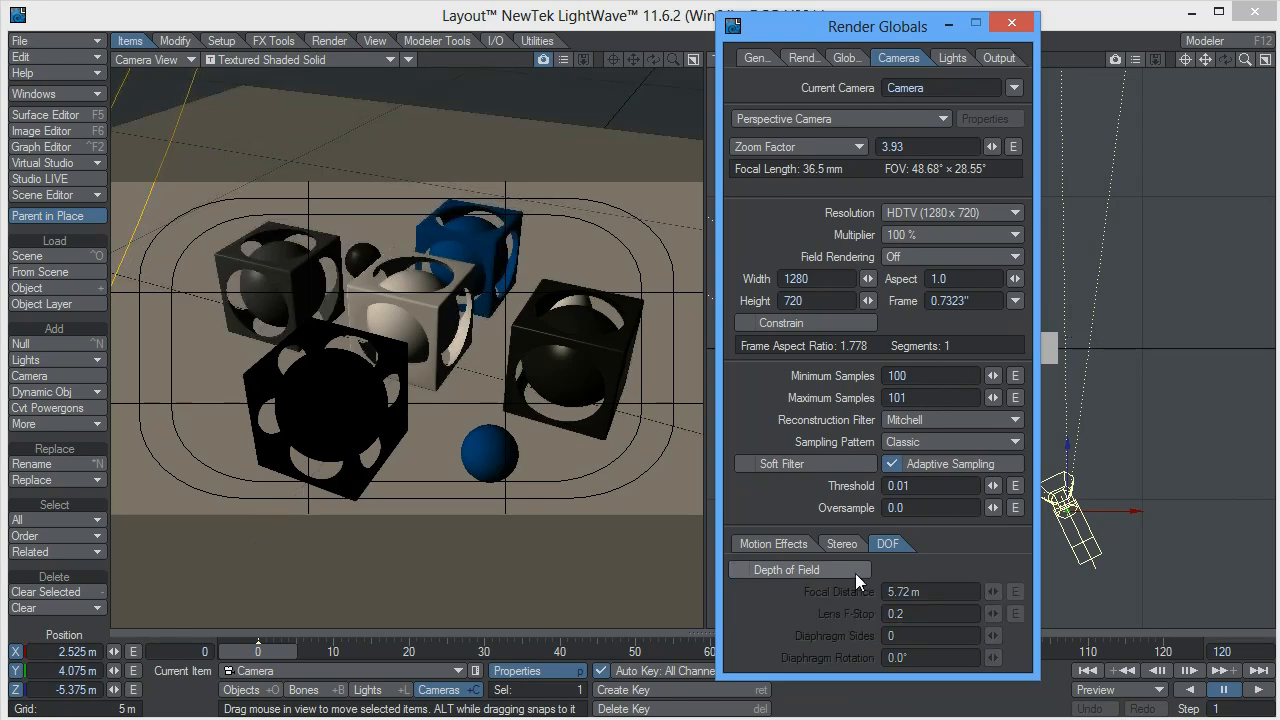
left_click(1015, 30)
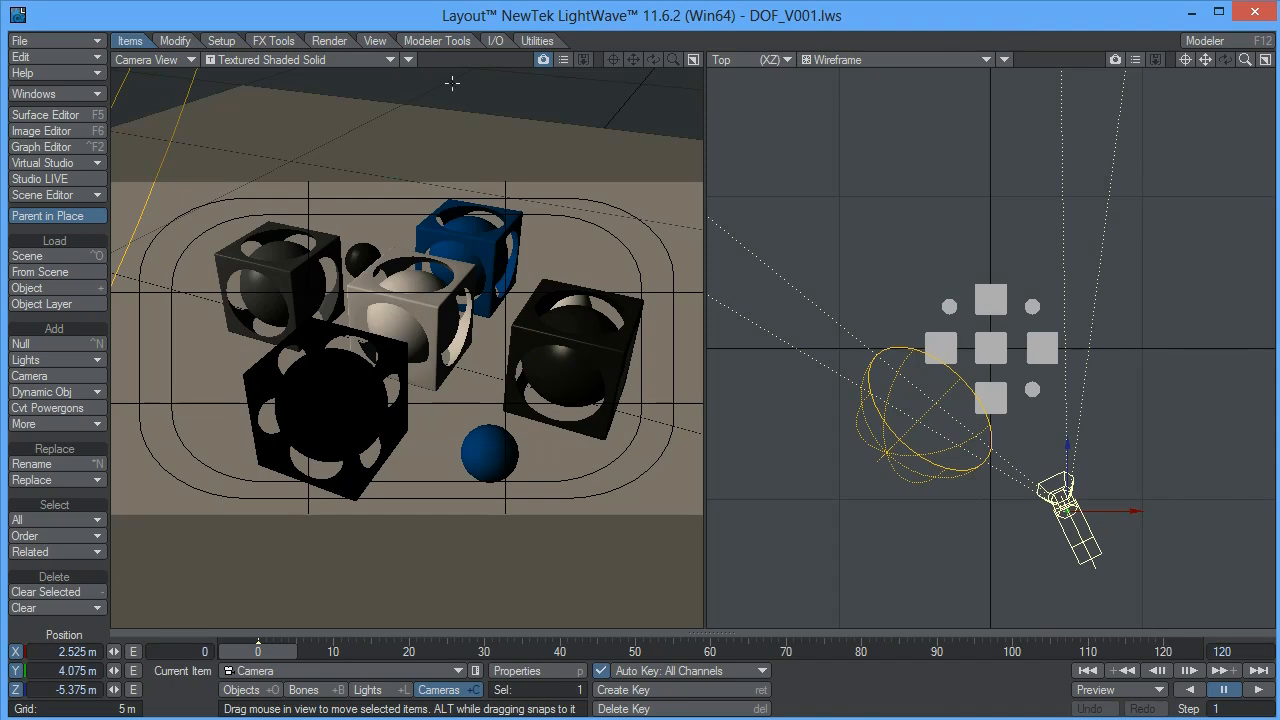
Preview the camera view in VPR, and return it to Textured Shaded Solid
left_click(407, 57)
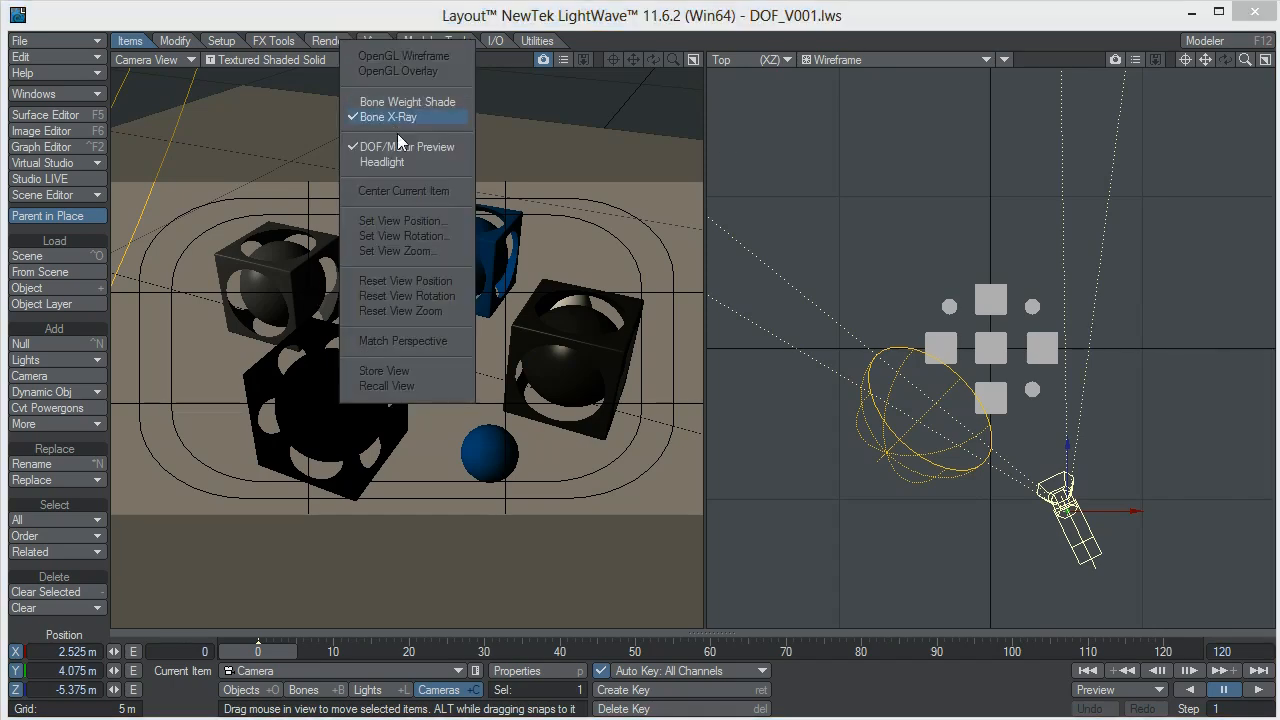
left_click(316, 55)
left_click(316, 55)
left_click(279, 140)
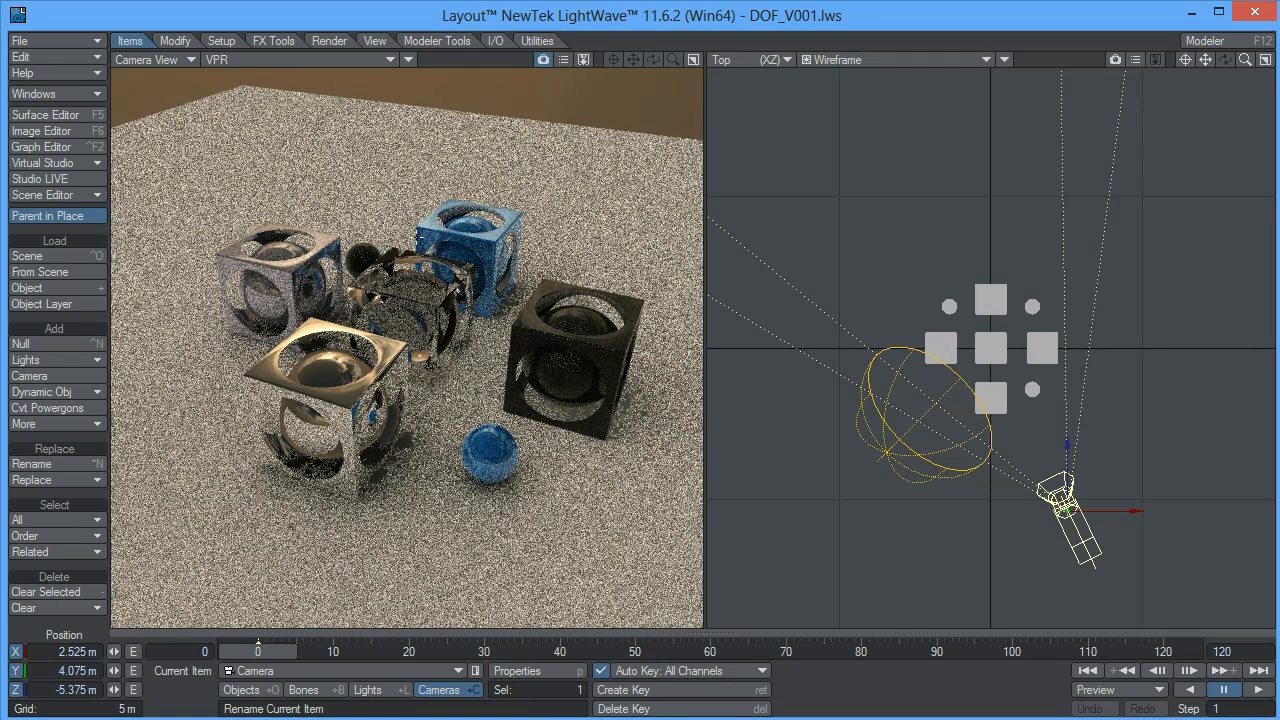
left_click(275, 55)
left_click(240, 98)
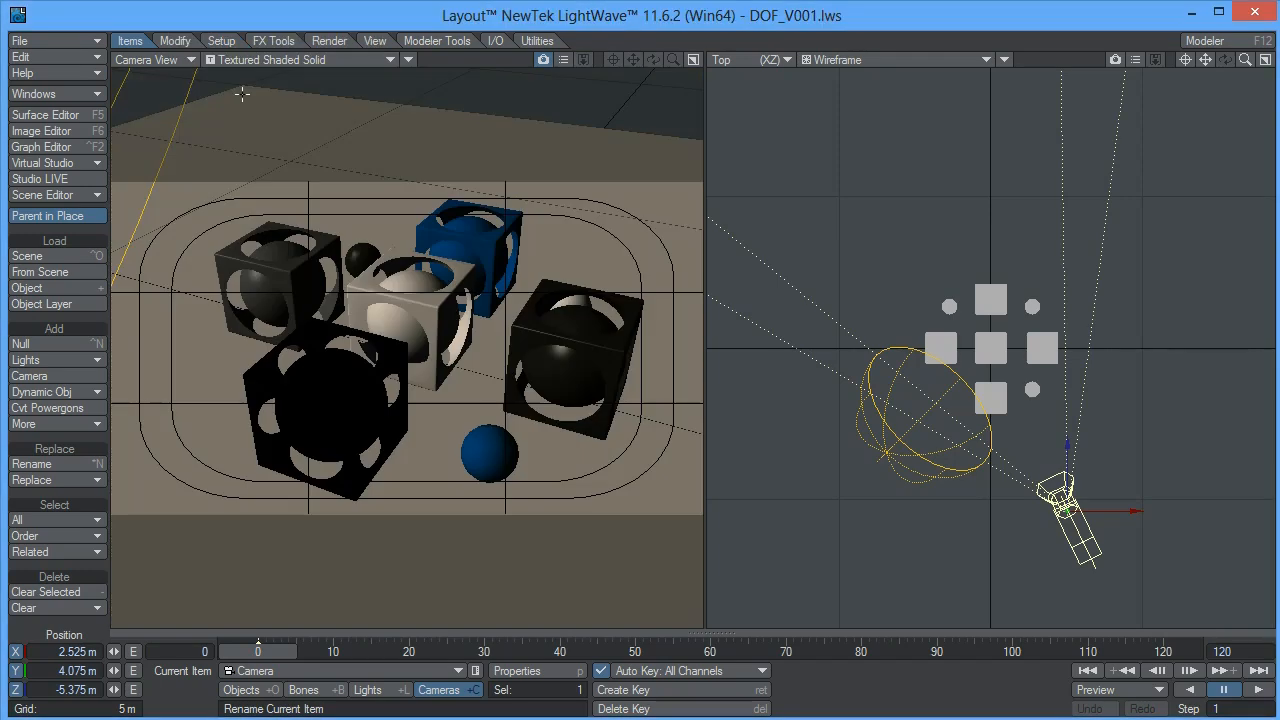
Set the camera's minimum samples to 10 and maximum samples to 11 in Render Globals, and close the window
left_click(320, 41)
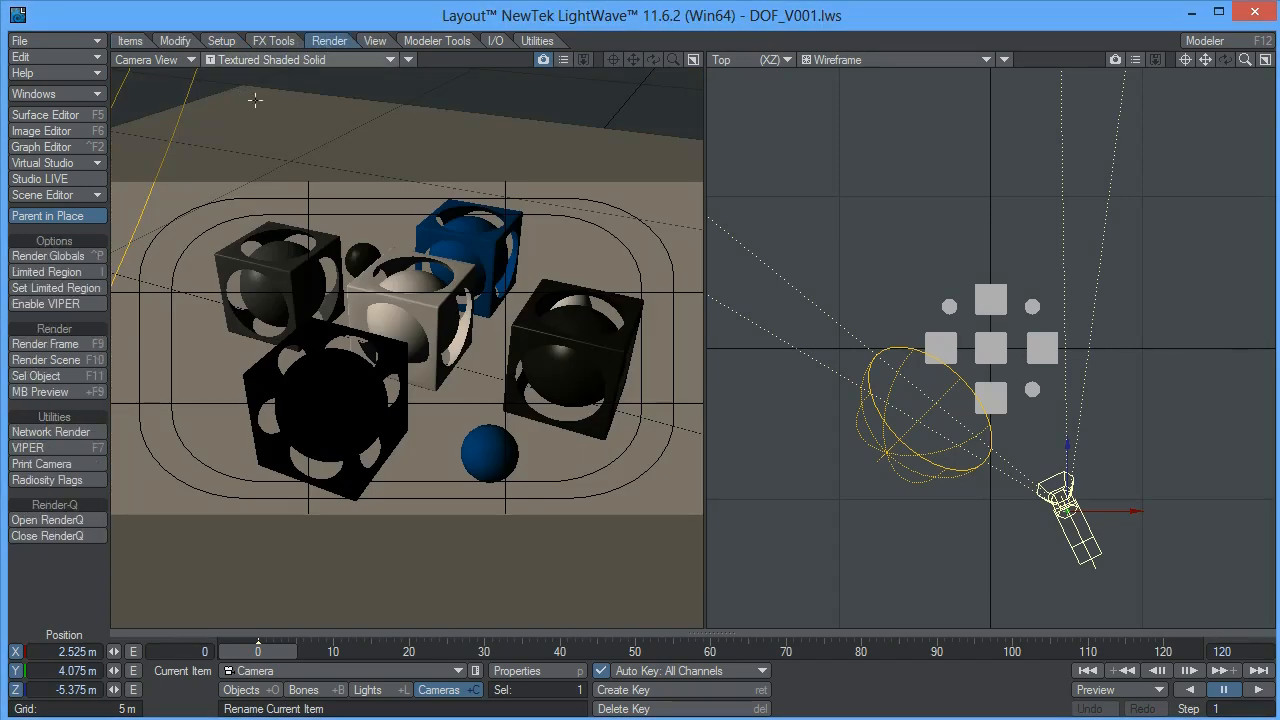
left_click(47, 256)
left_click(926, 377)
type("10")
left_click(930, 397)
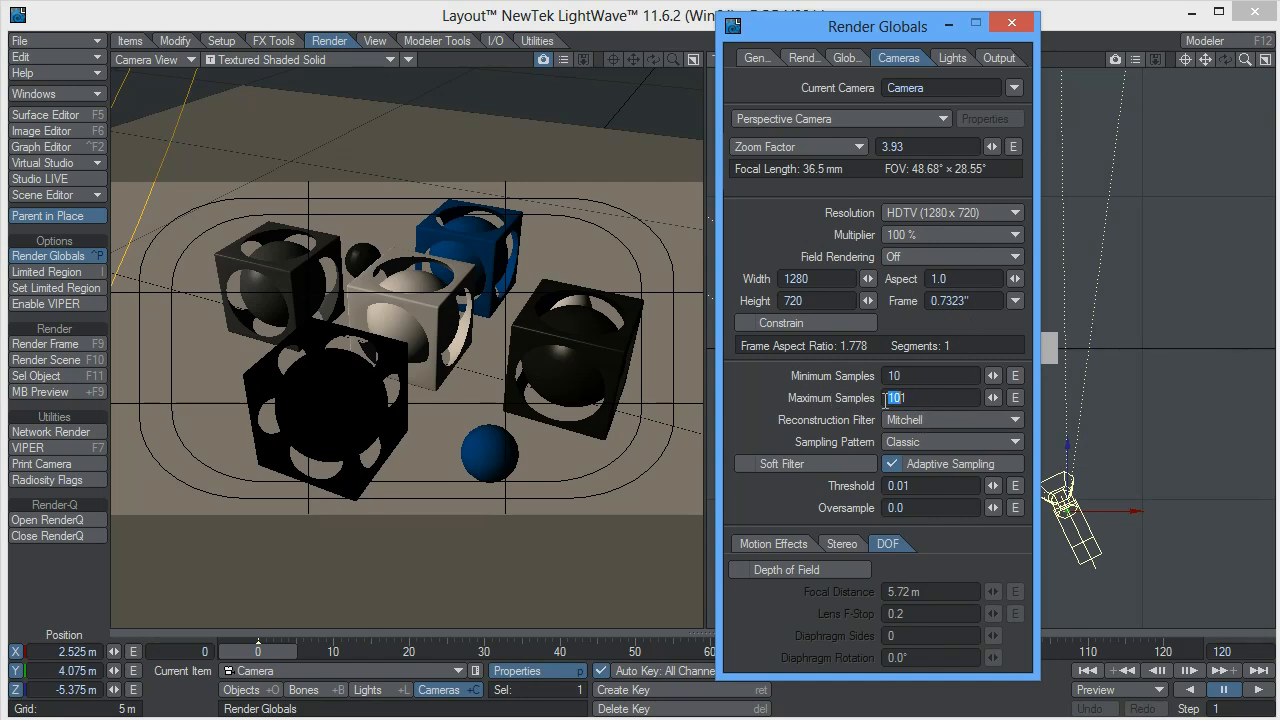
type("11")
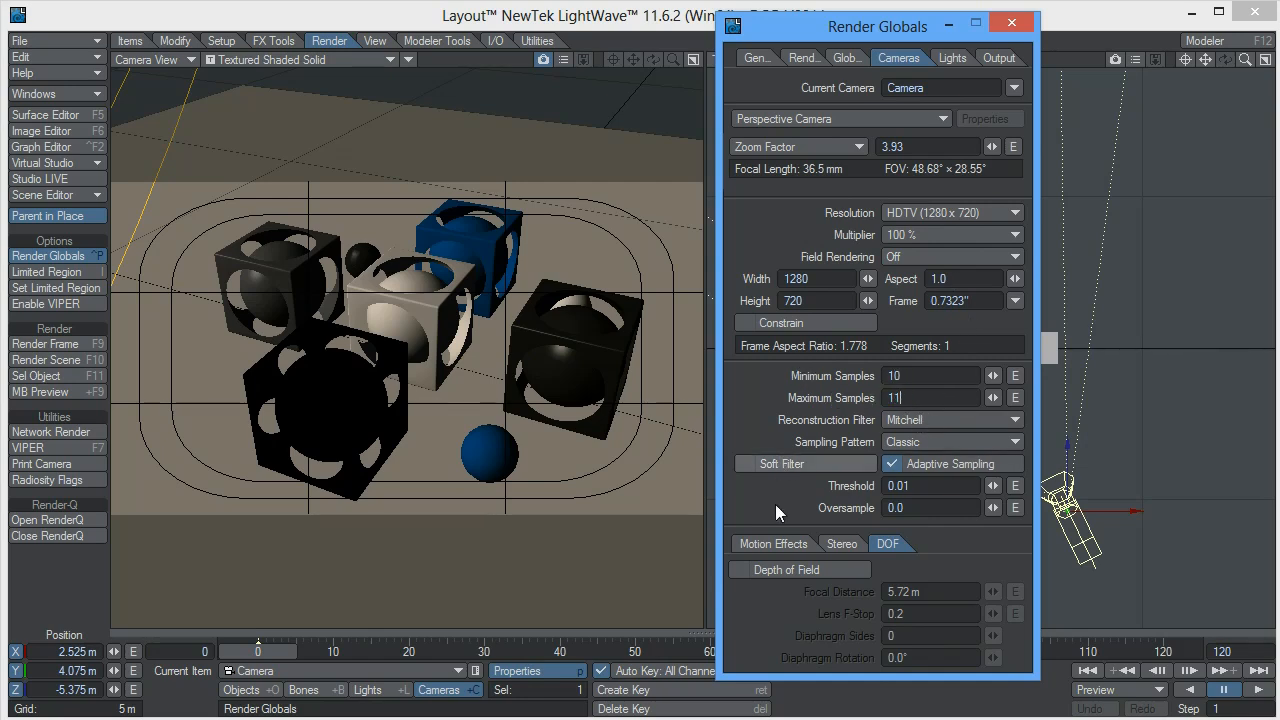
left_click(795, 543)
left_click(1011, 27)
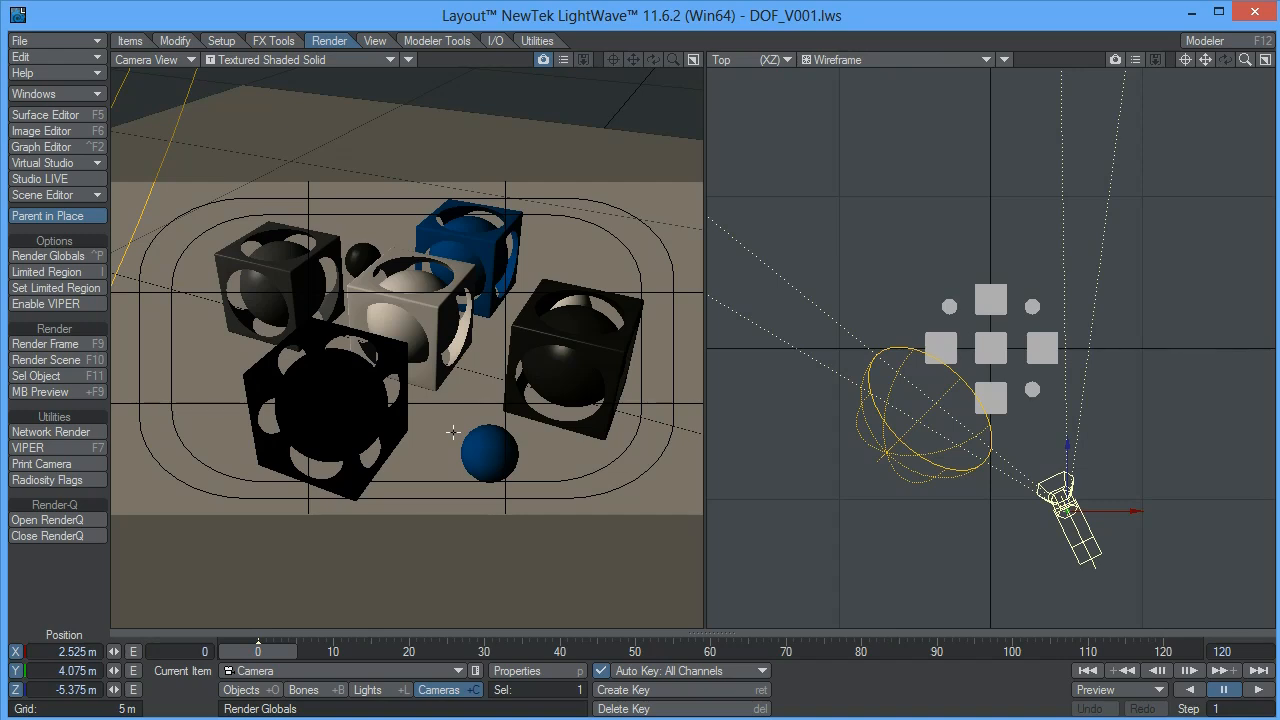
Add the Compositing Buffer Export image filter in the Processing section of the Effects settings
key("ctrl+F8")
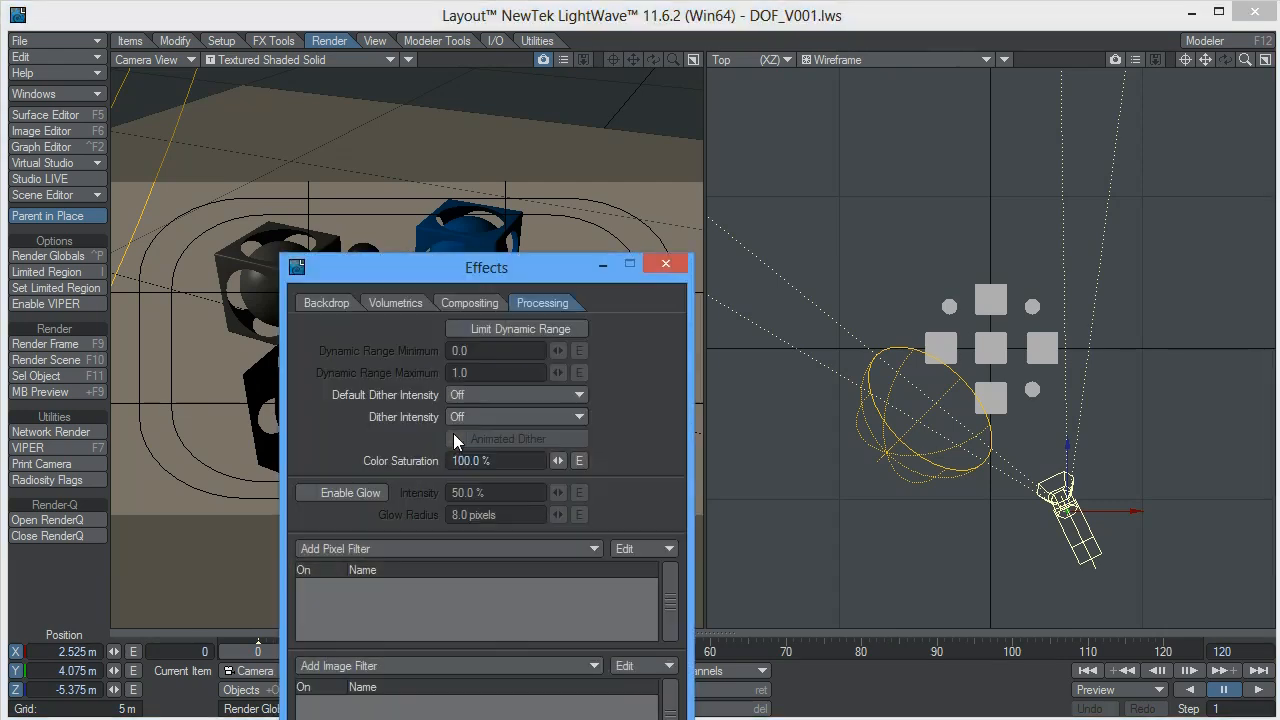
left_click_drag(482, 274, 556, 111)
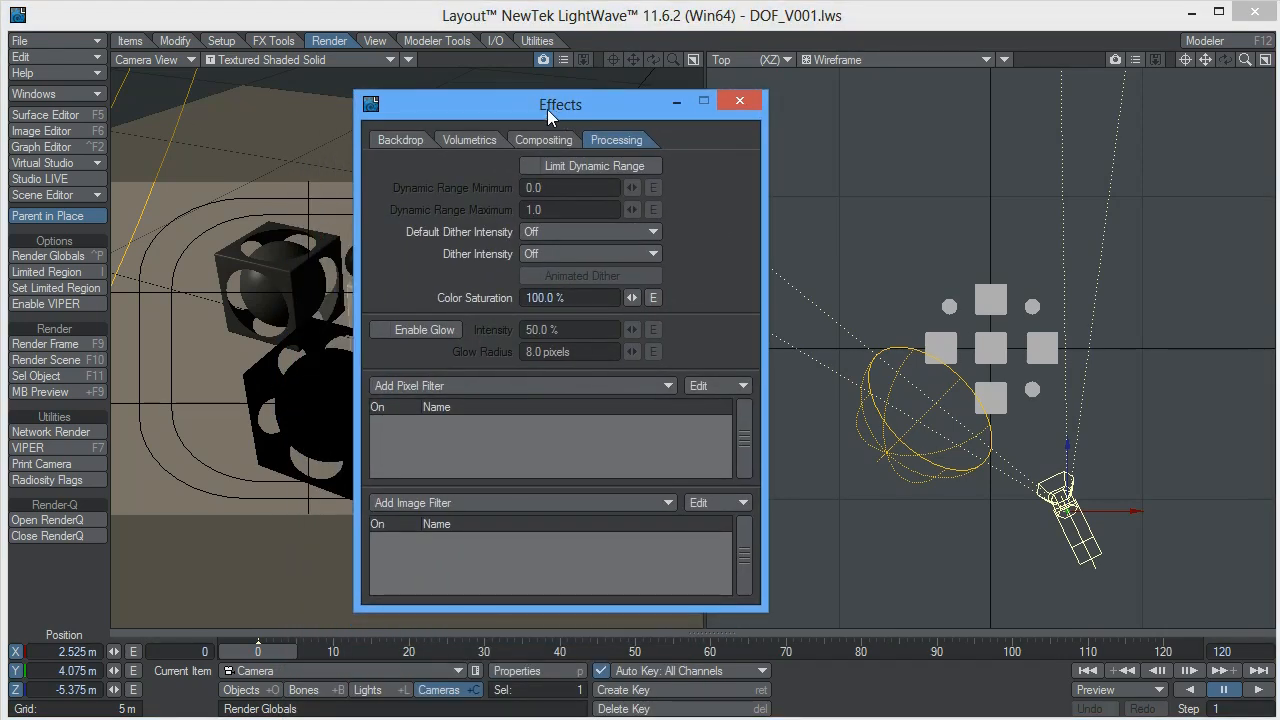
left_click_drag(562, 120, 785, 82)
left_click(759, 113)
left_click(819, 112)
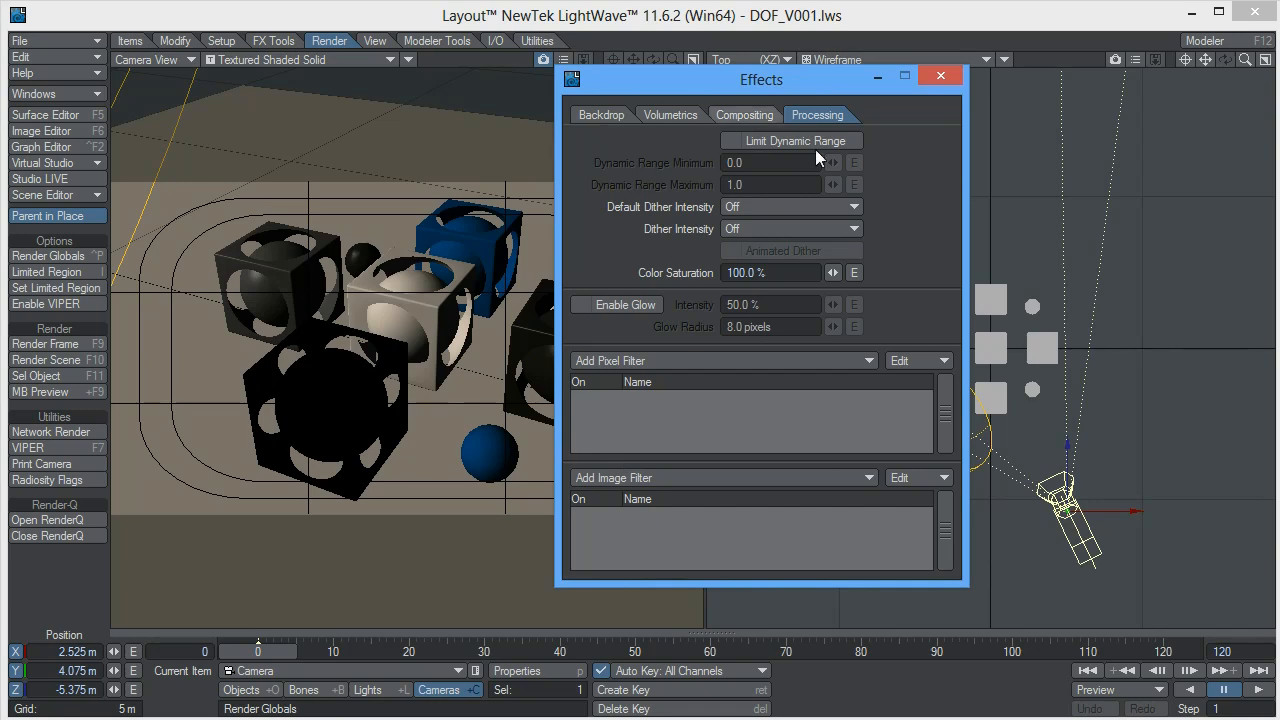
left_click_drag(795, 84, 793, 15)
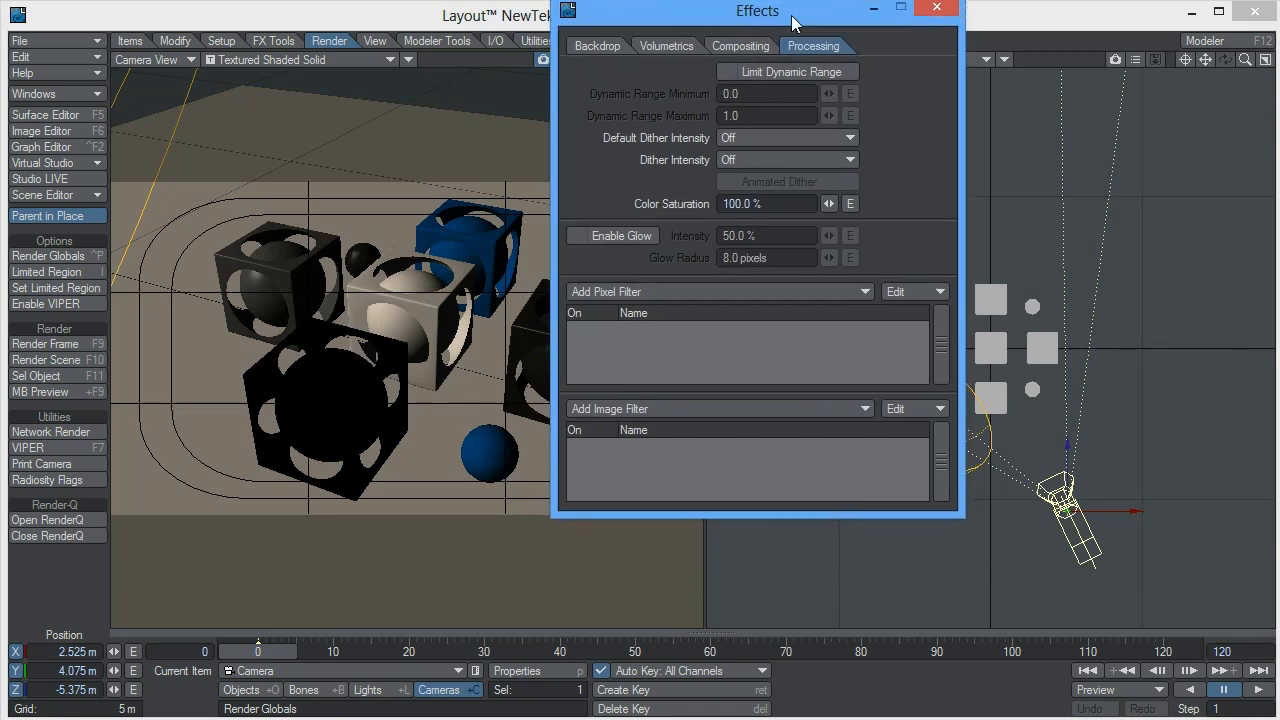
left_click(686, 409)
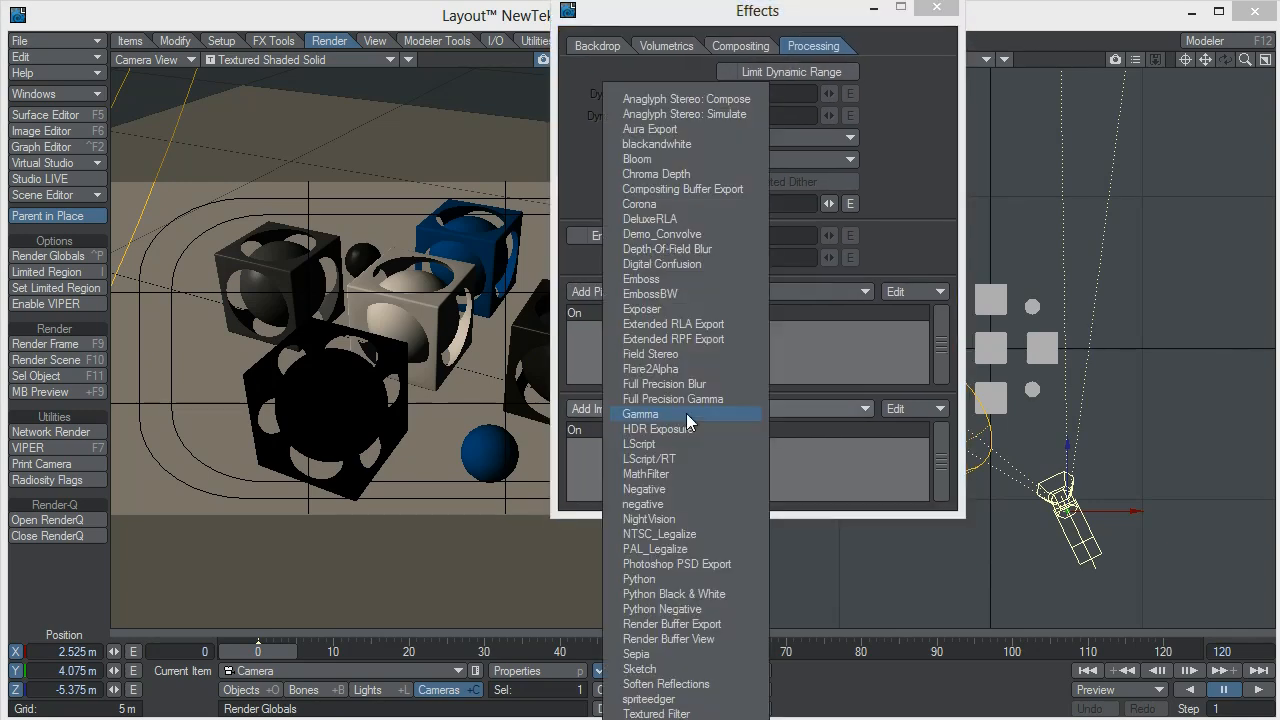
left_click(686, 190)
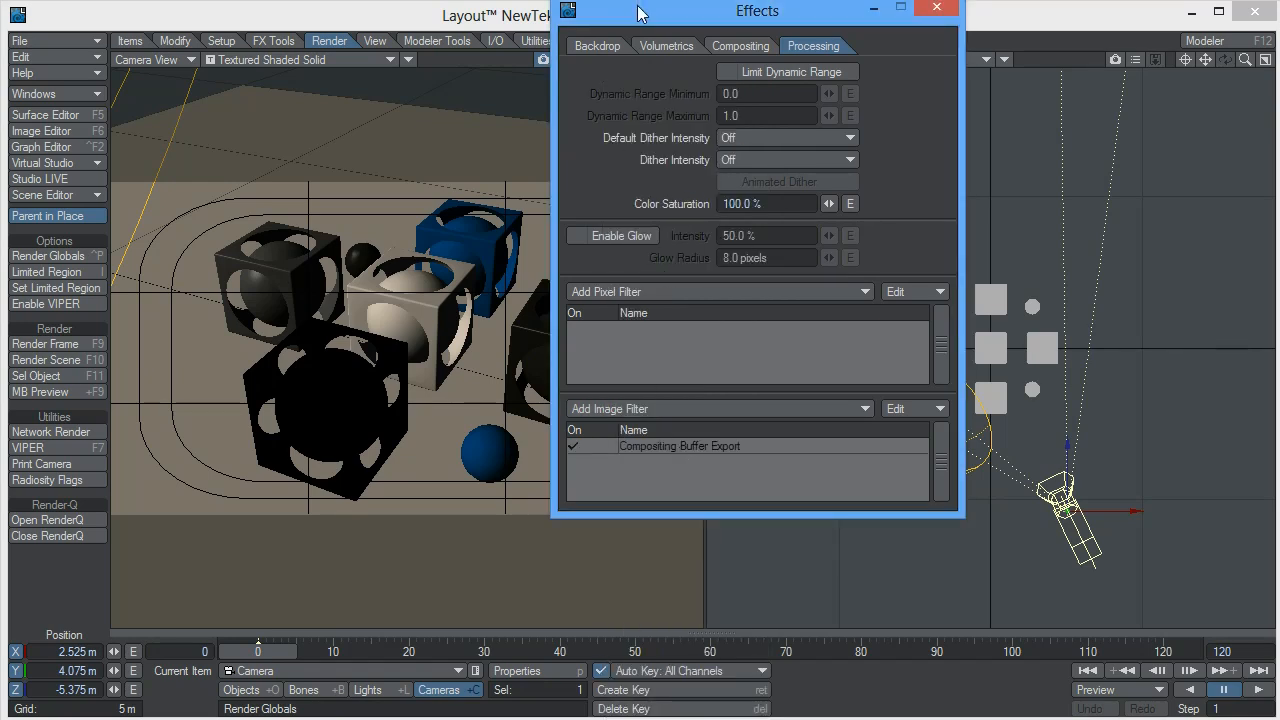
Include the Depth buffer in the Compositing Buffer Export filter with Image Viewer as destination, and close both settings windows
left_click_drag(714, 16, 178, 25)
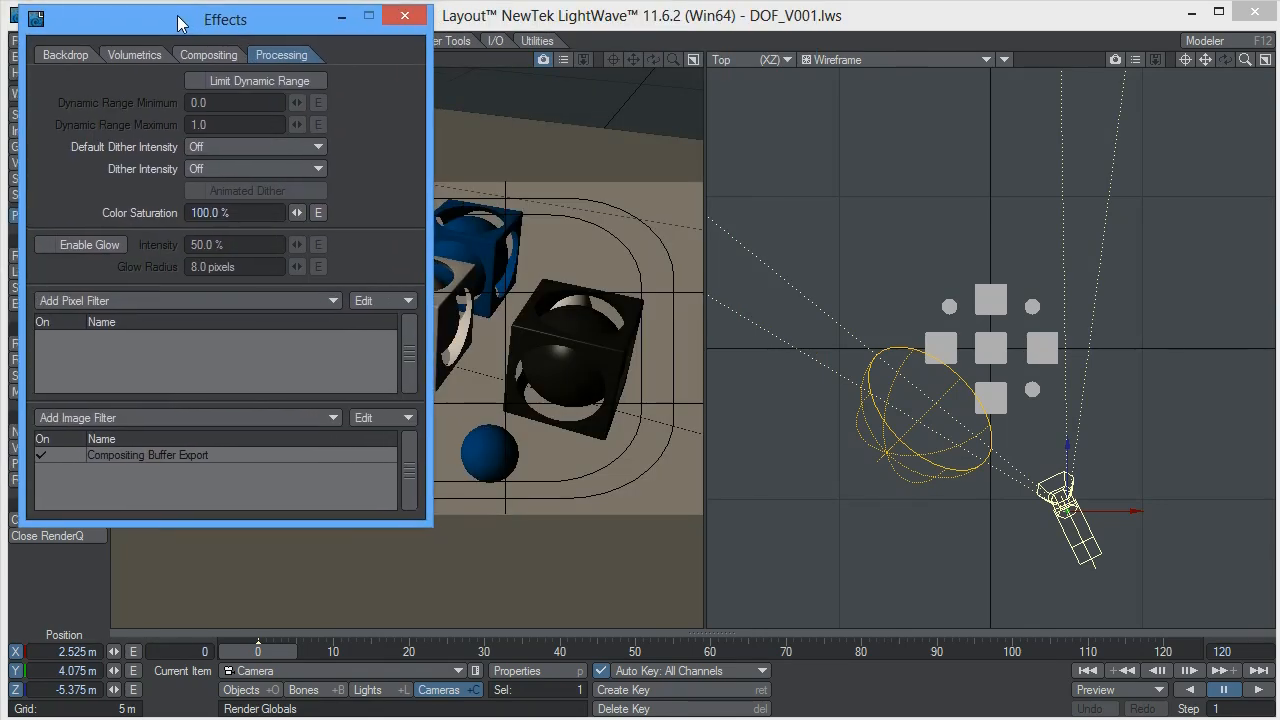
double_click(190, 458)
left_click_drag(1060, 45, 932, 25)
mouse_move(1157, 370)
left_mouse_down()
mouse_move(1158, 467)
mouse_move(1156, 338)
mouse_move(1162, 536)
mouse_move(1160, 363)
mouse_move(1172, 507)
mouse_move(1176, 350)
left_mouse_up()
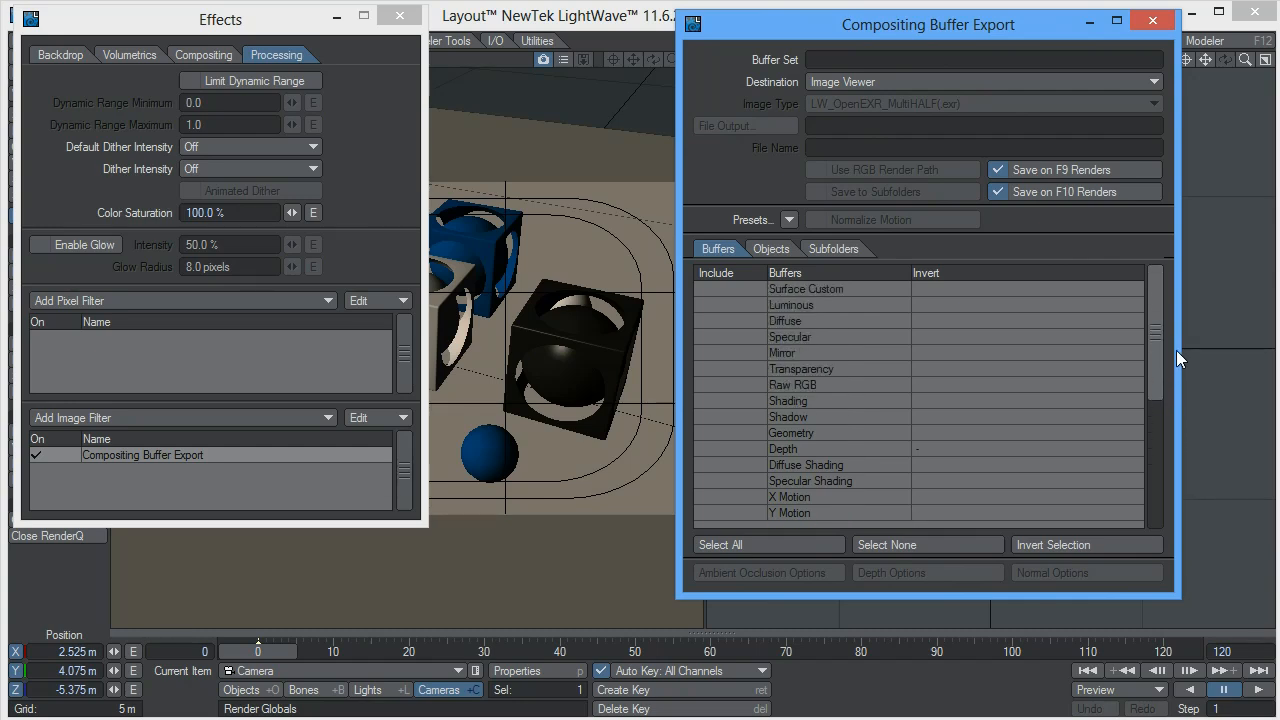
left_click_drag(1176, 367, 1064, 439)
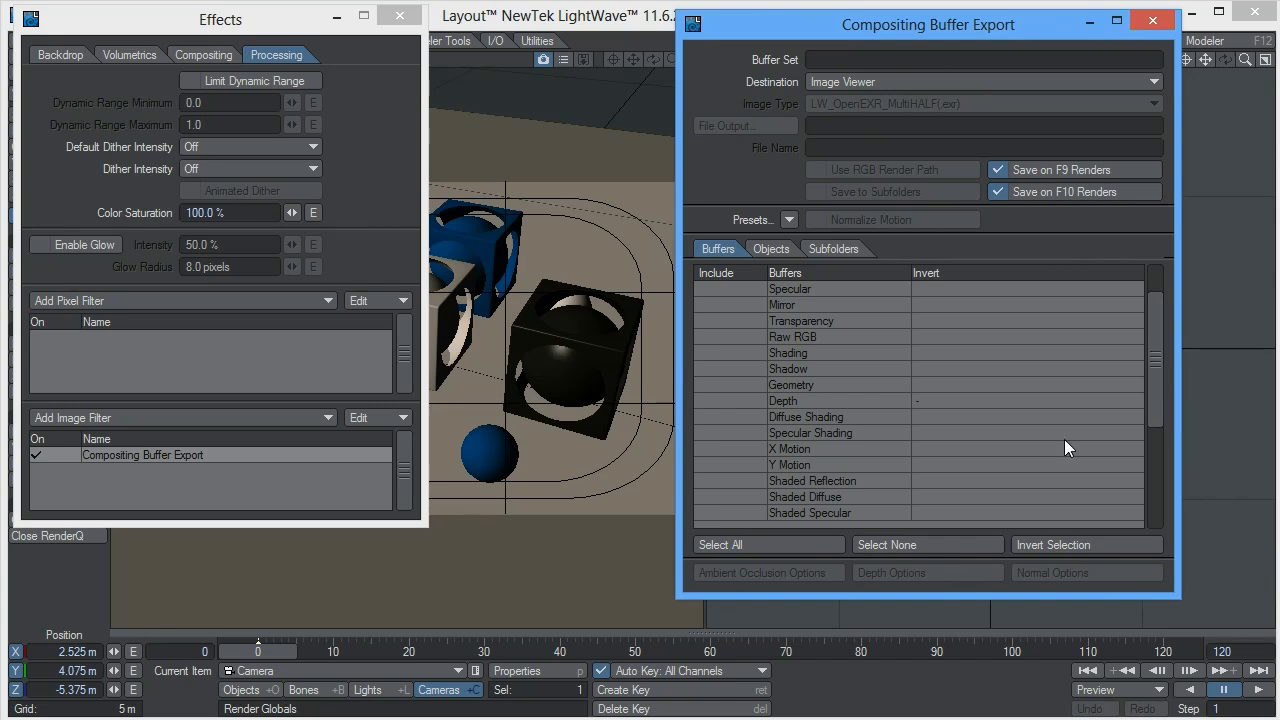
left_click(729, 400)
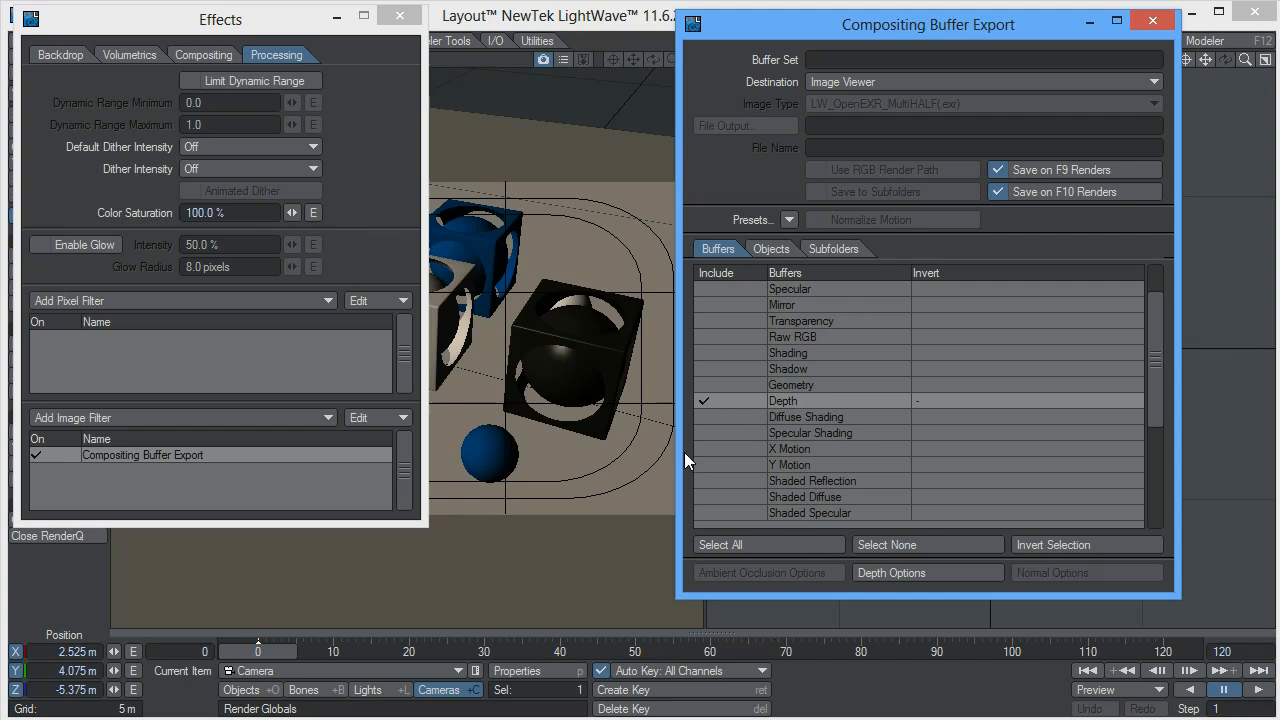
left_click(1152, 20)
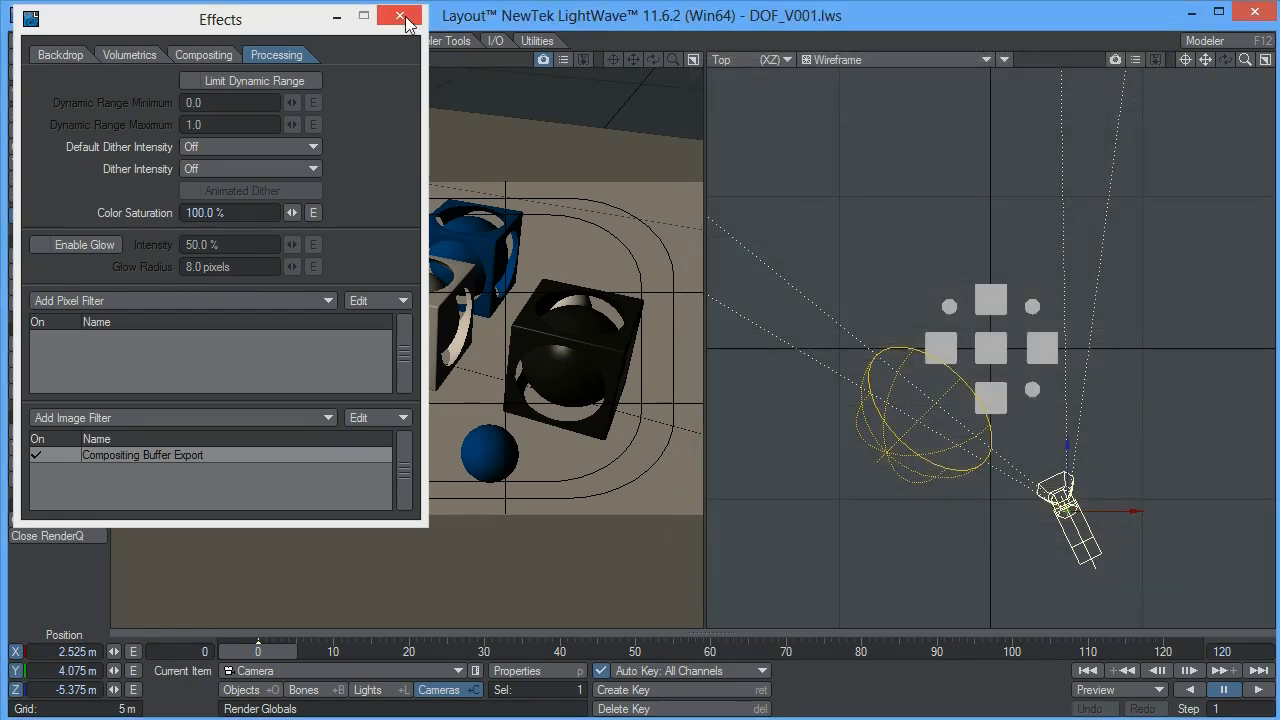
left_click(400, 18)
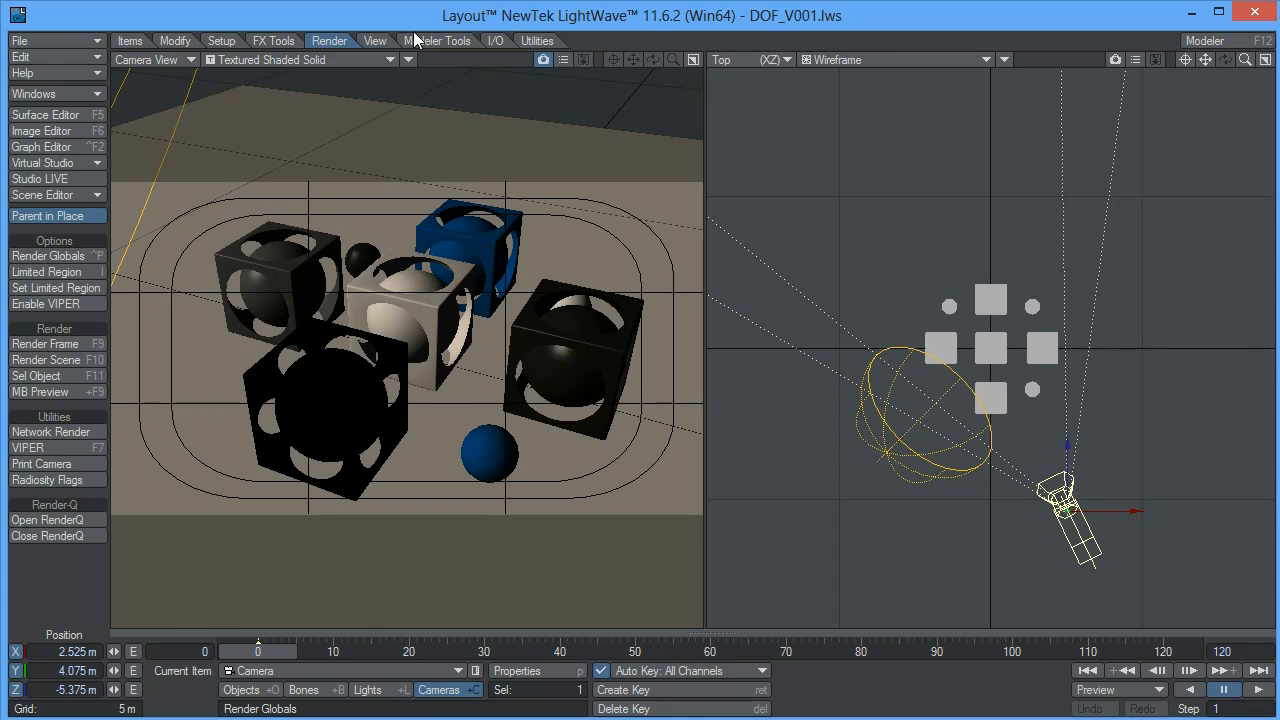
Render the current frame and display its Depth layer in the image viewer
key("F9")
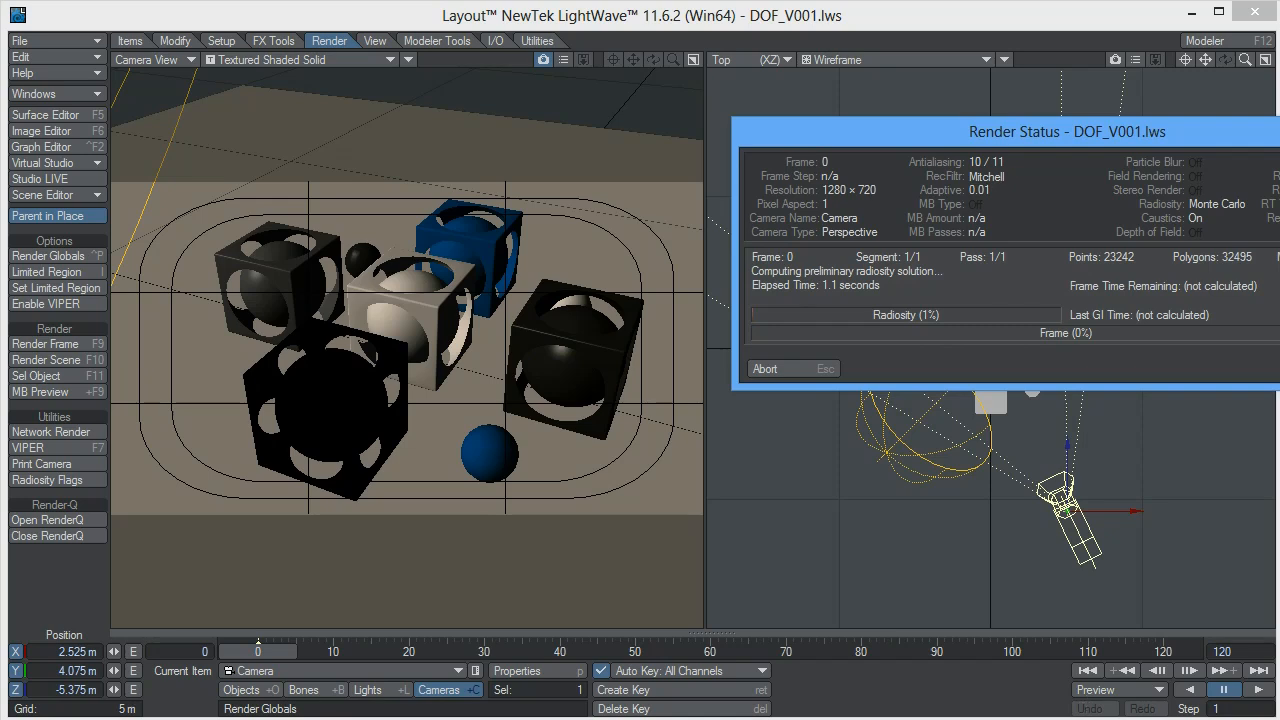
left_click_drag(1060, 134, 846, 128)
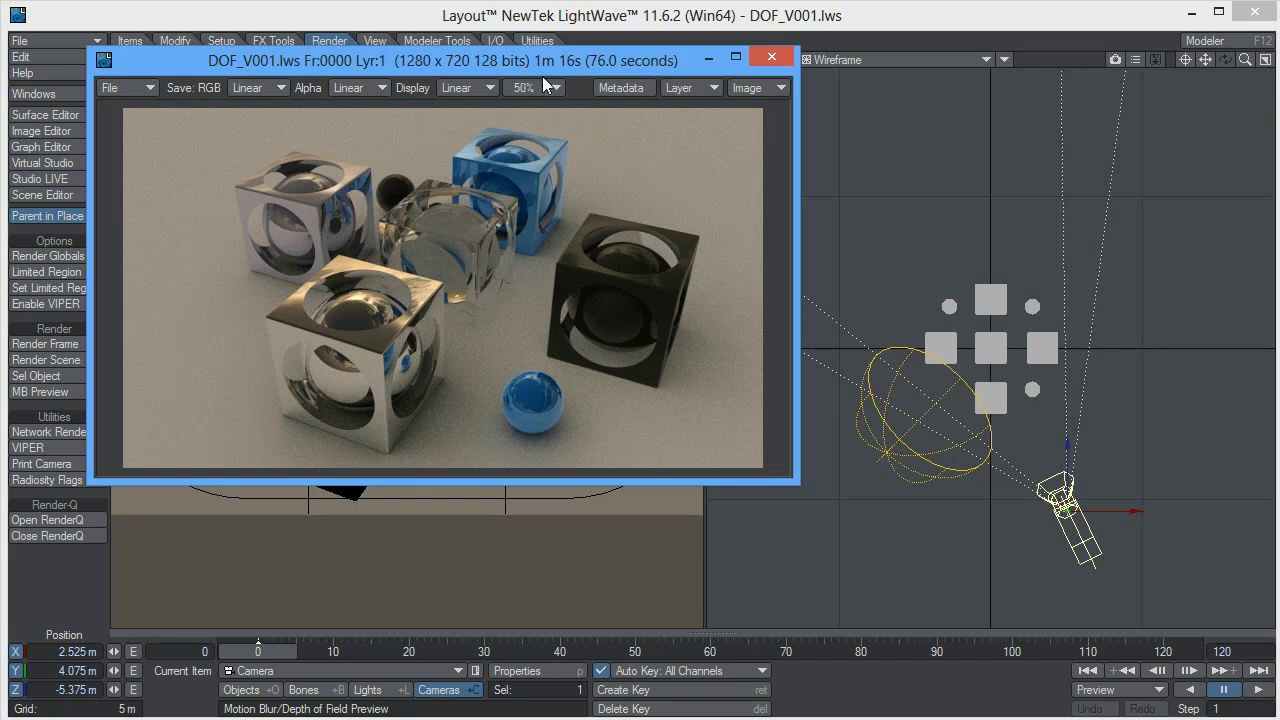
left_click(711, 88)
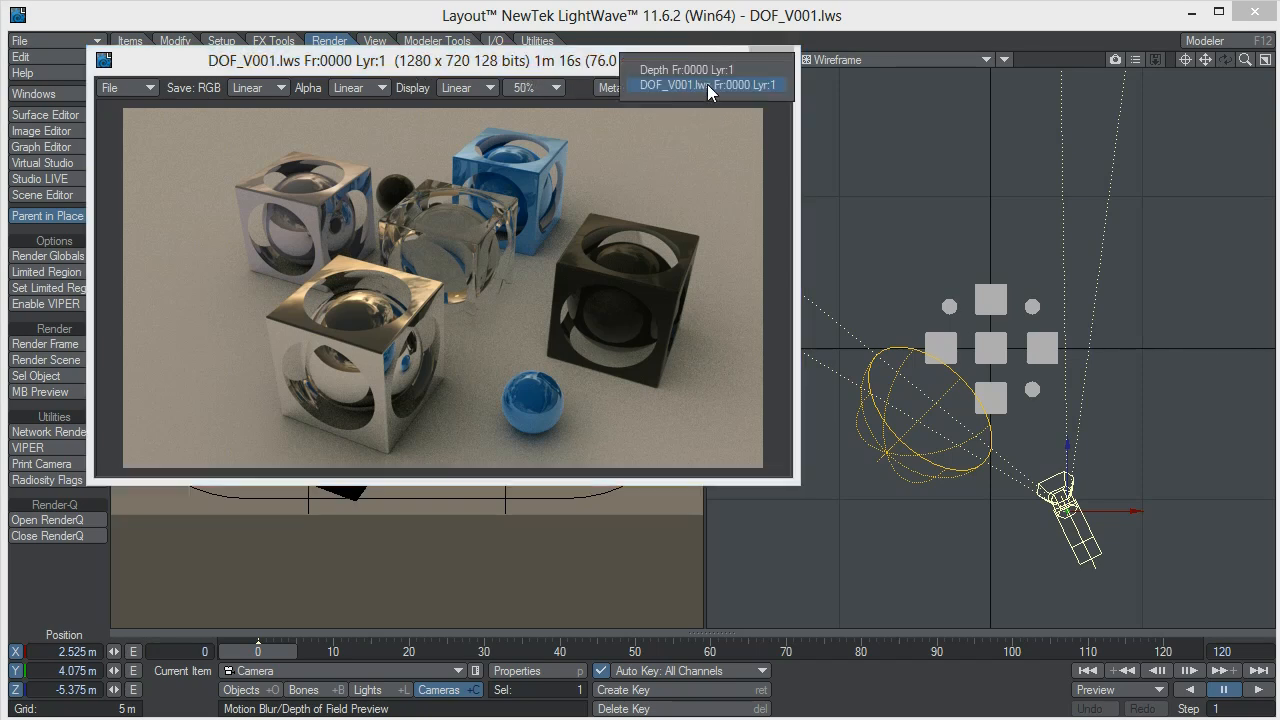
left_click(703, 73)
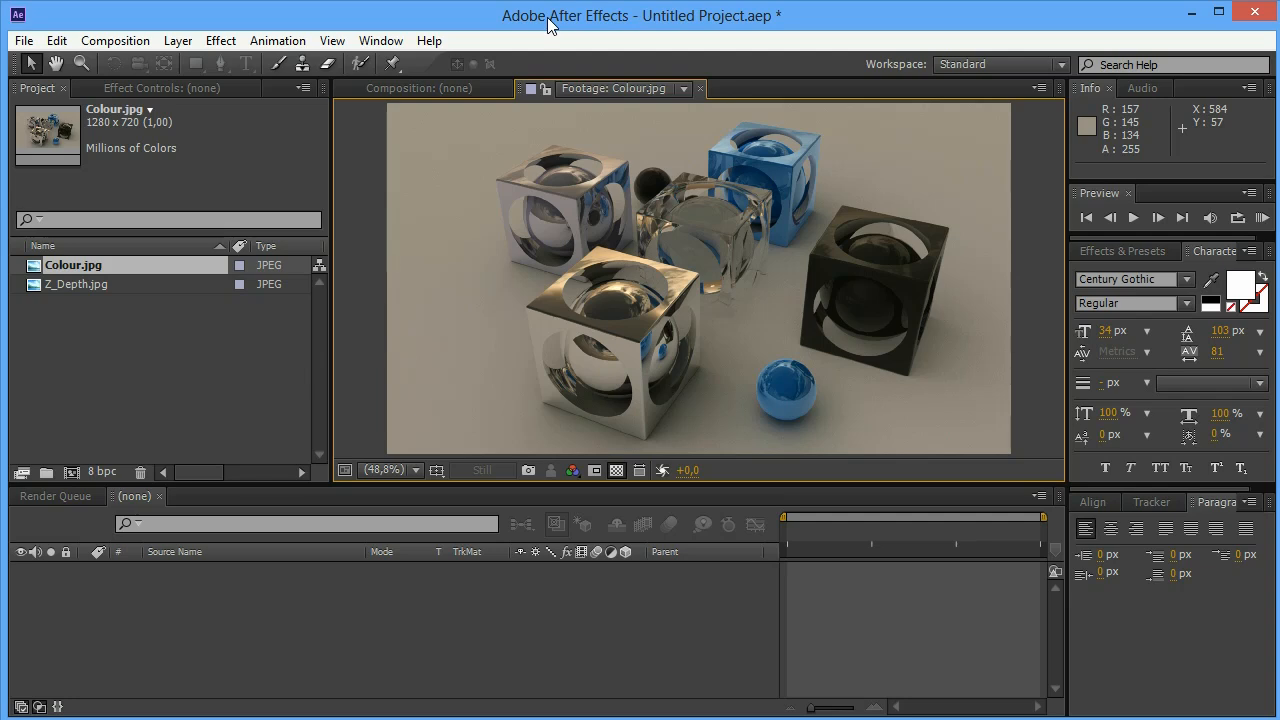
Switch to After Effects and compare the Colour.jpg and Z_Depth.jpg footage in the viewer
double_click(76, 290)
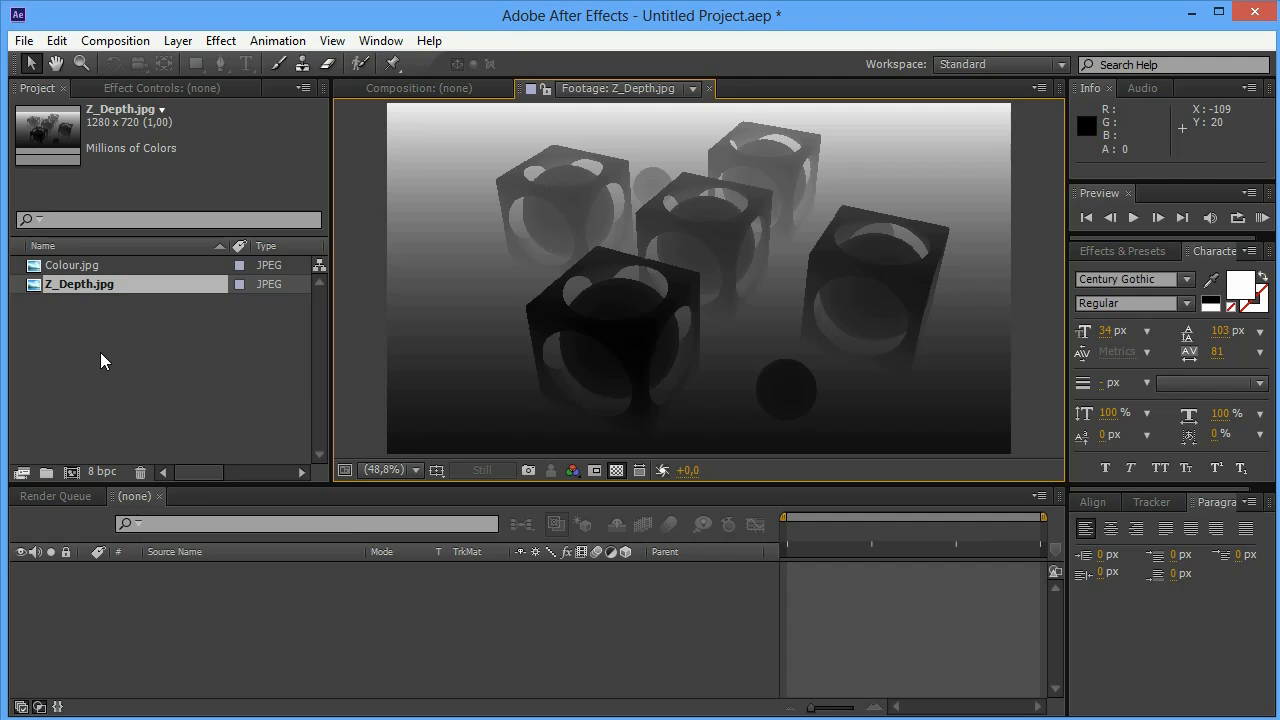
left_click(101, 354)
double_click(105, 269)
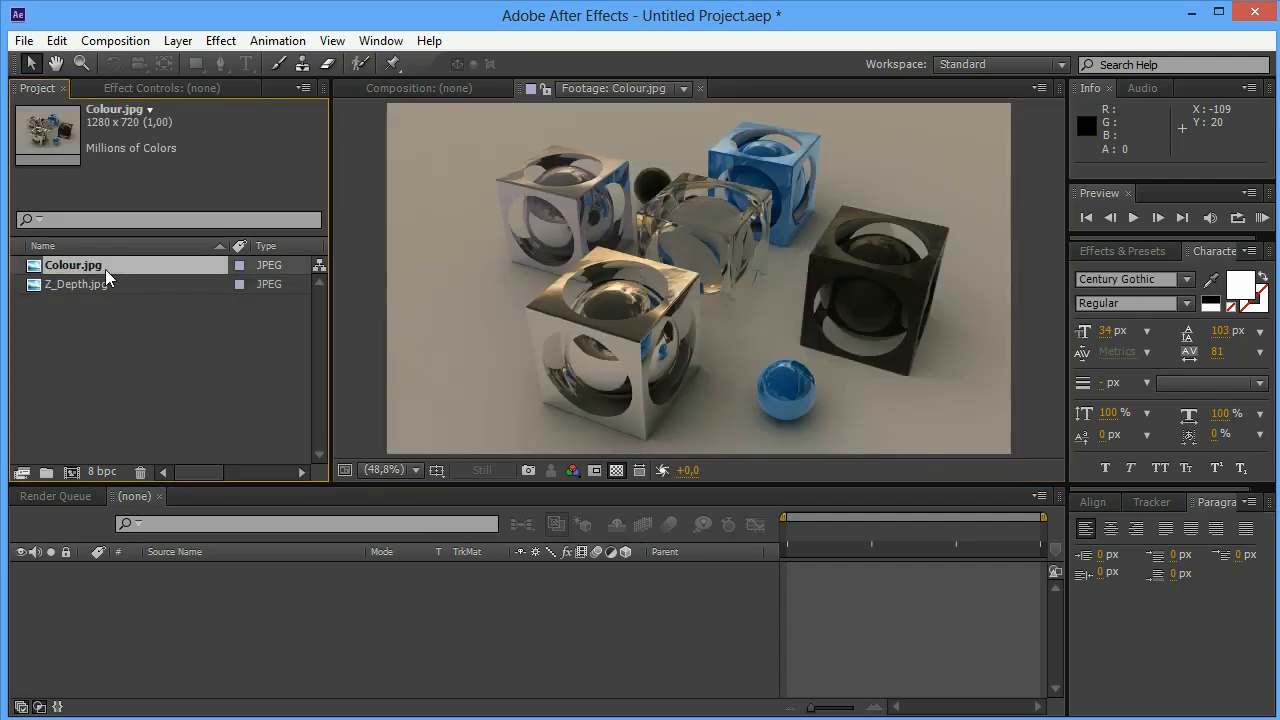
left_click(72, 282)
double_click(71, 284)
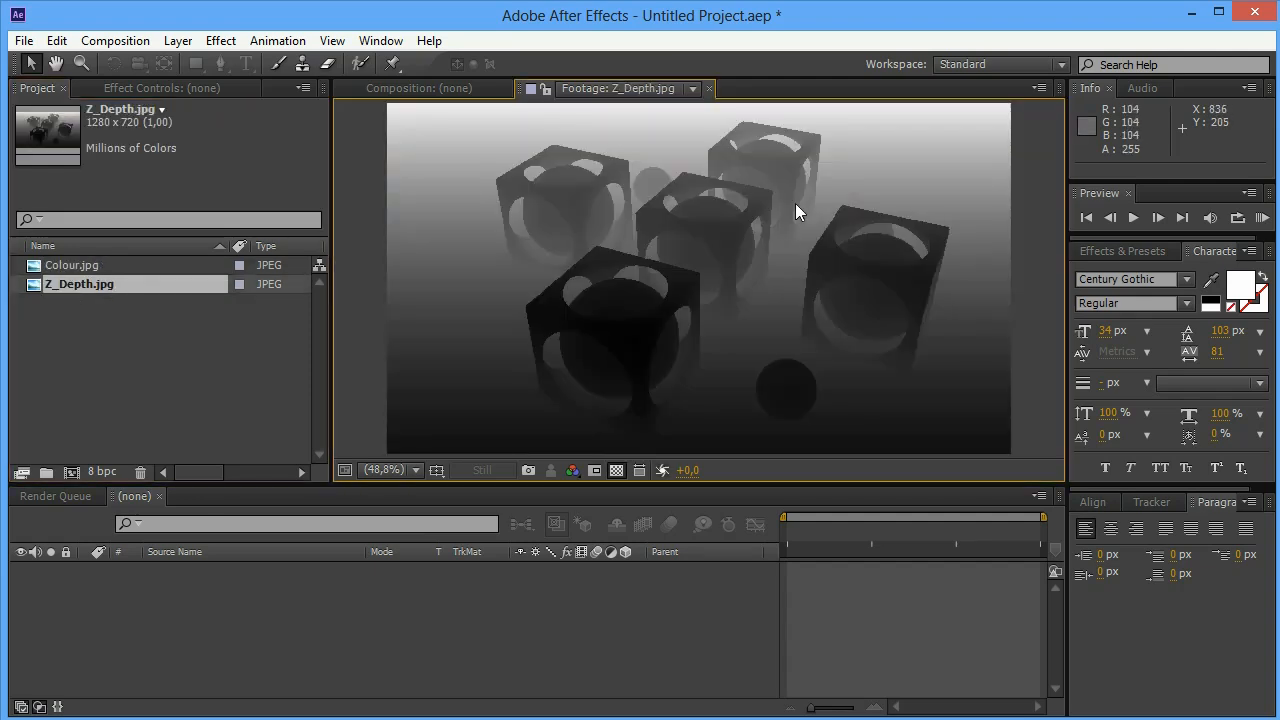
Create a composition from Colour.jpg and add Z_Depth.jpg as a layer beneath it
left_click(20, 380)
left_click_drag(47, 270, 70, 473)
left_click(48, 312)
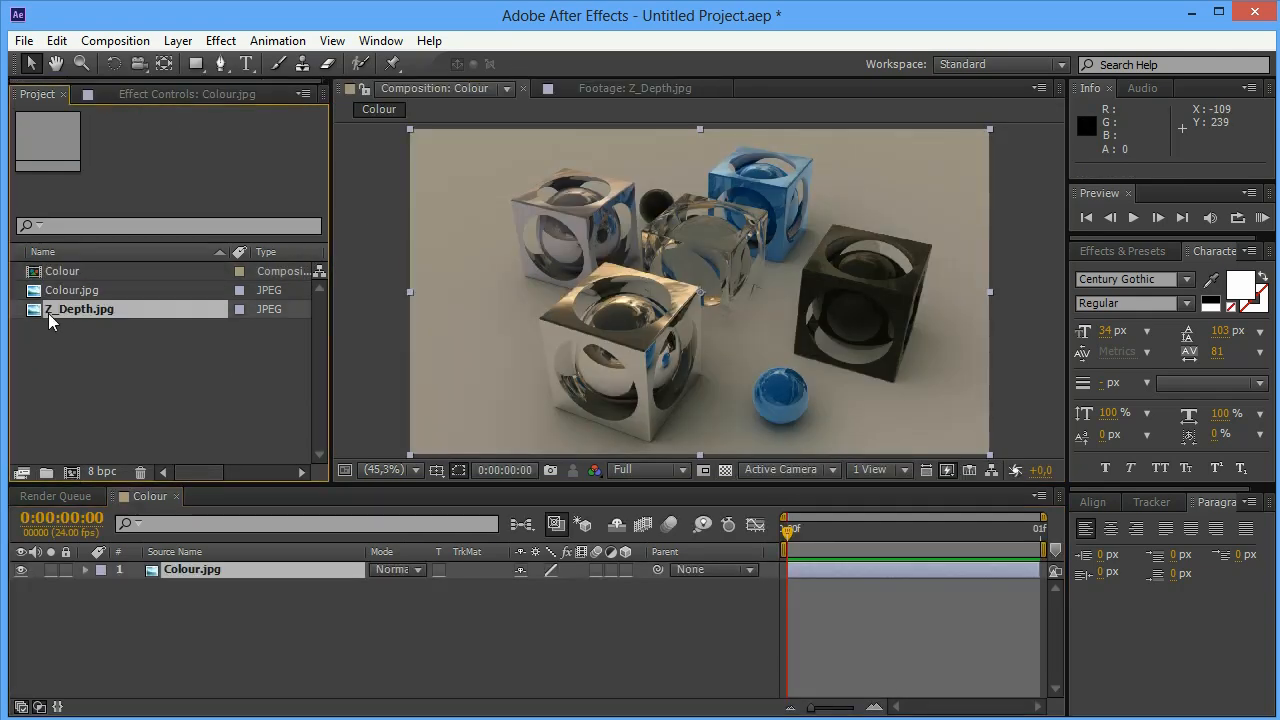
left_click_drag(58, 311, 112, 580)
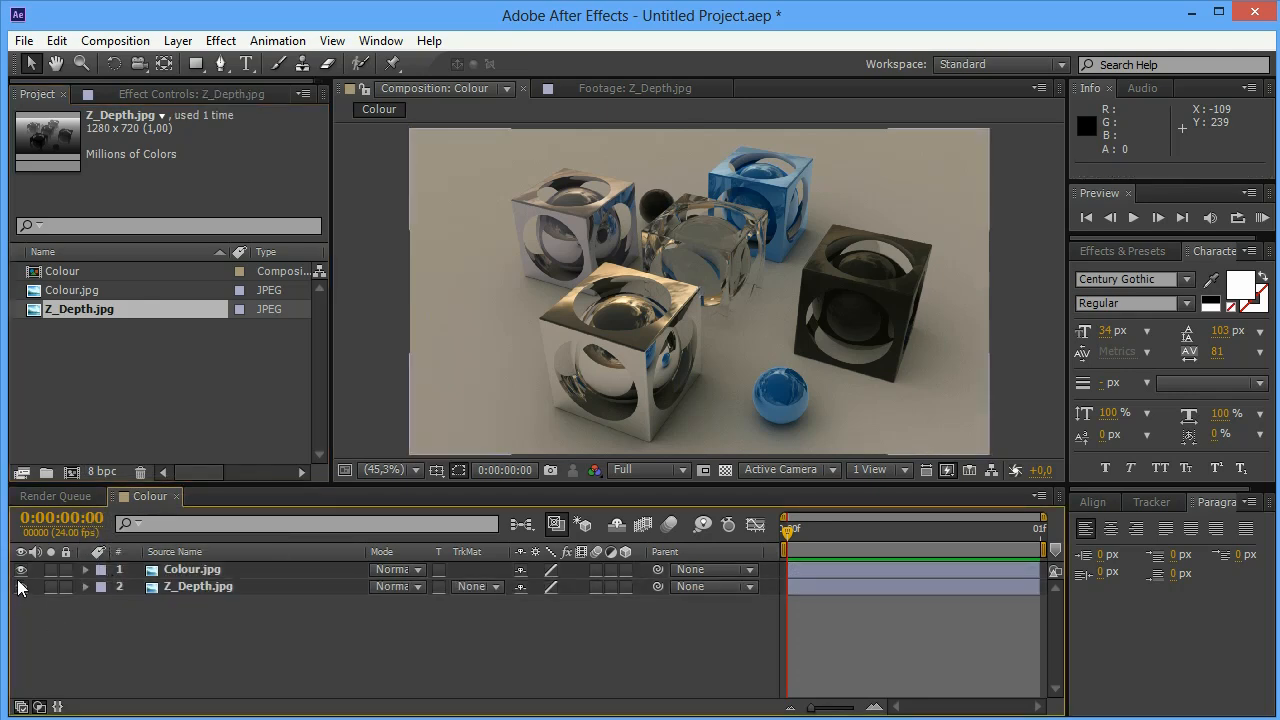
Hide the Colour.jpg layer to view the Z_Depth.jpg layer beneath, and restore its visibility
left_click(21, 570)
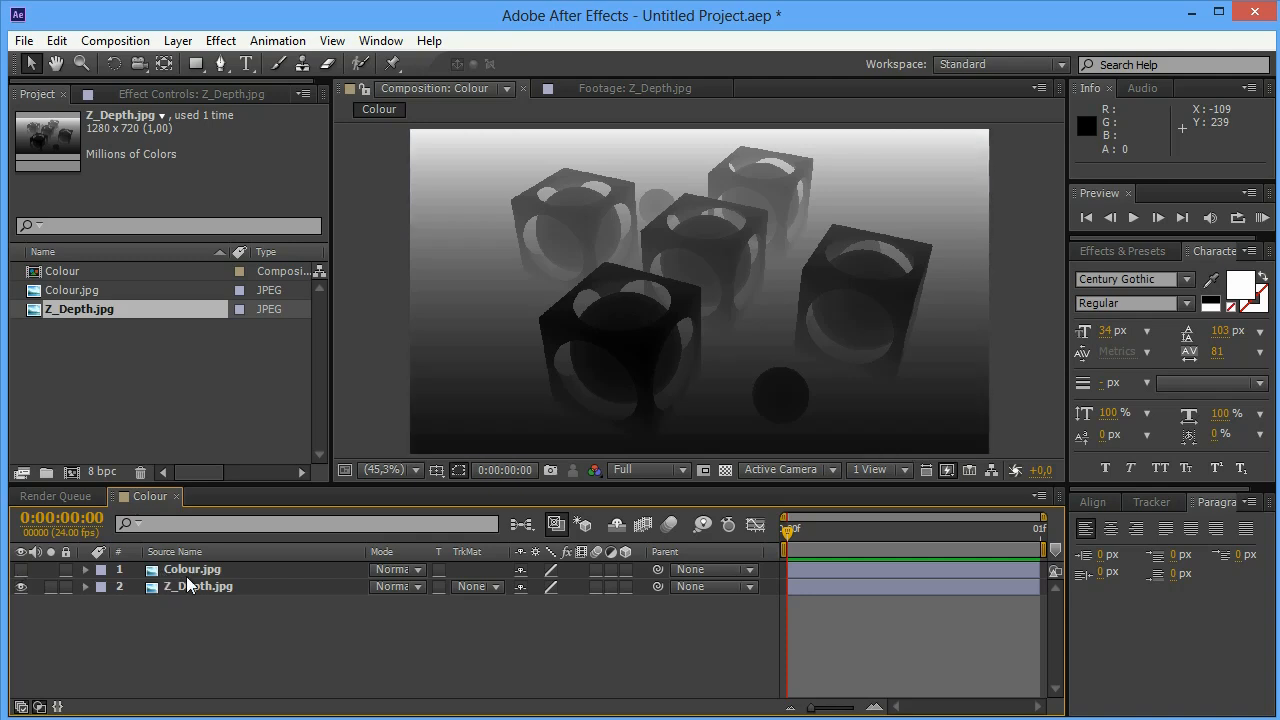
left_click(170, 586)
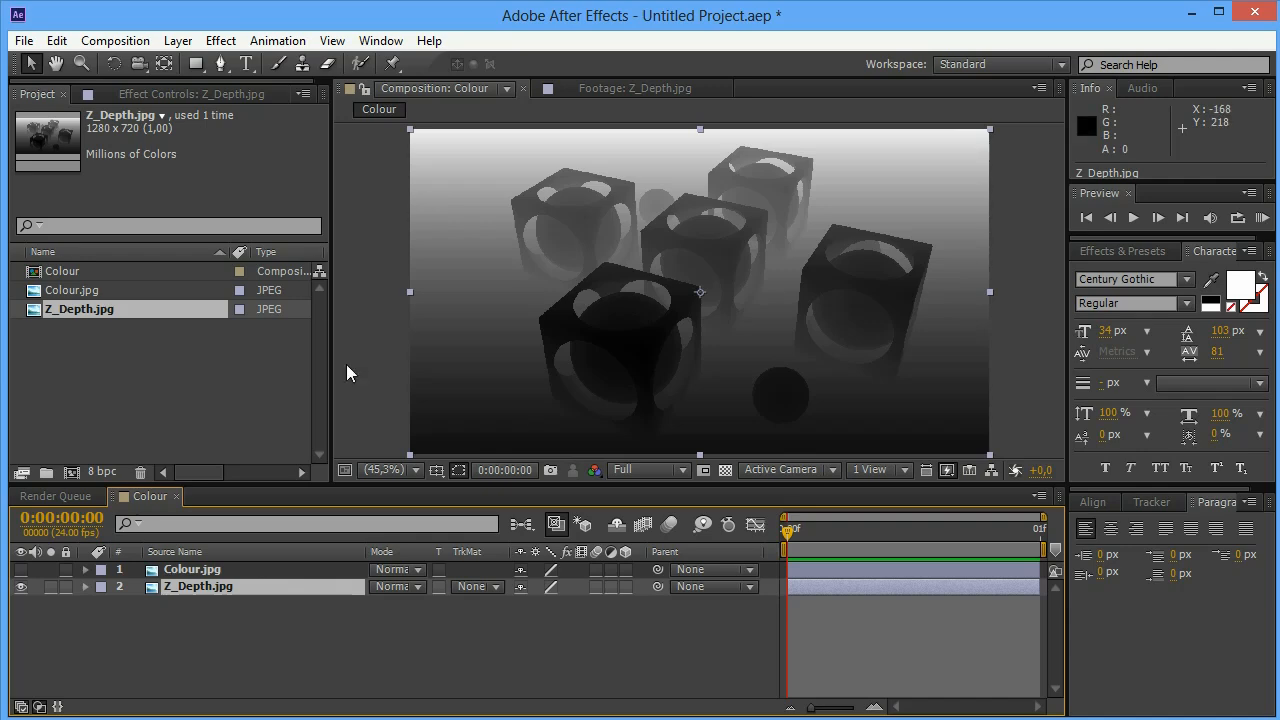
left_click(21, 569)
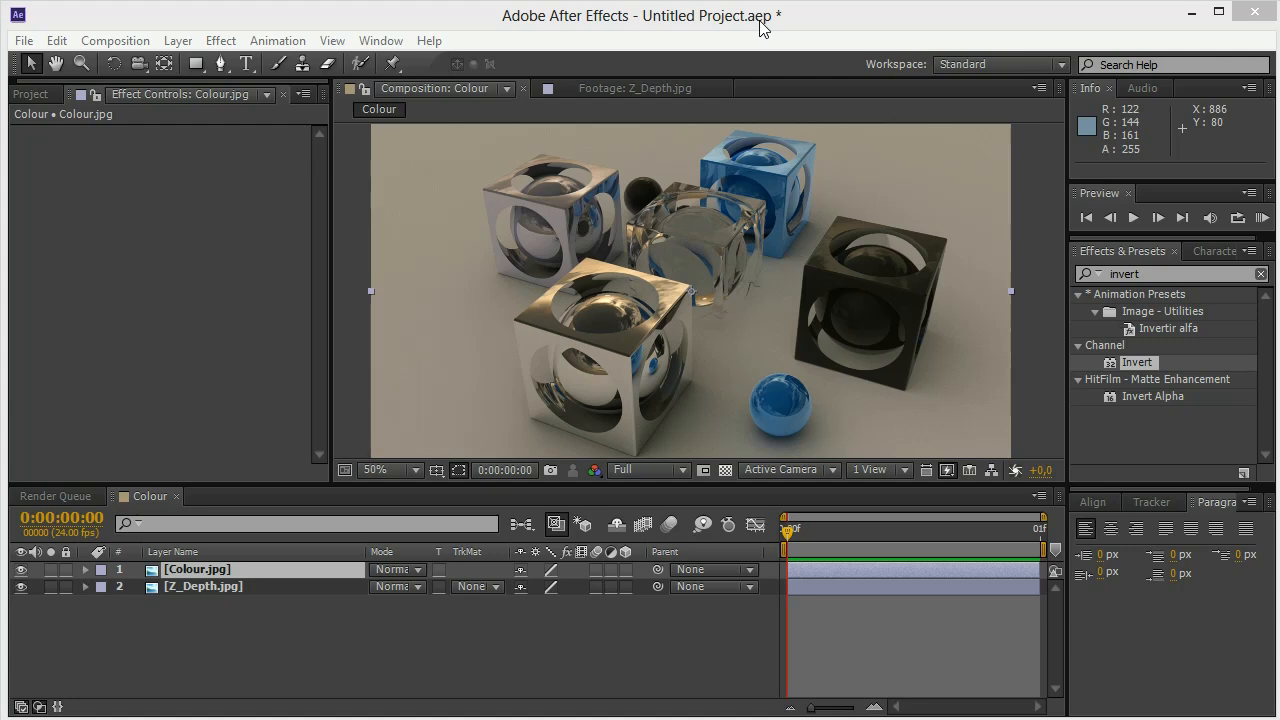
Apply the Camera Lens Blur effect to the Colour.jpg layer and fit the composition in the viewer
left_click(221, 41)
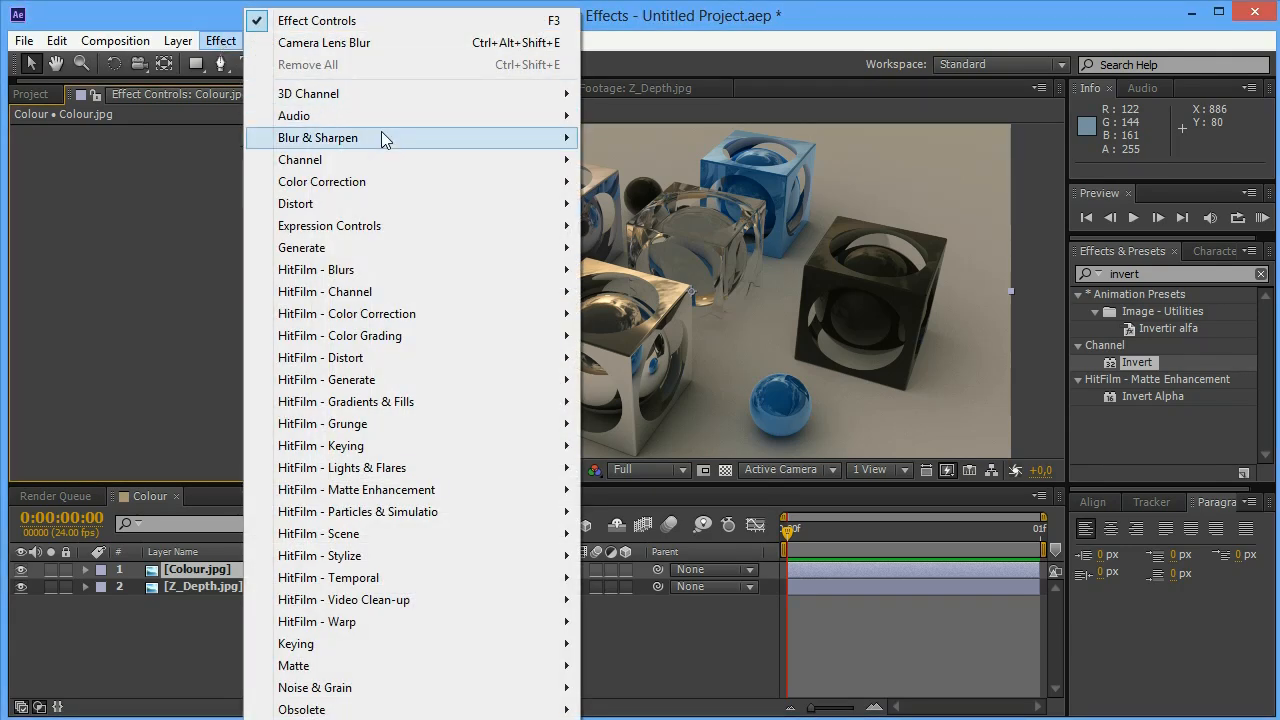
mouse_move(381, 133)
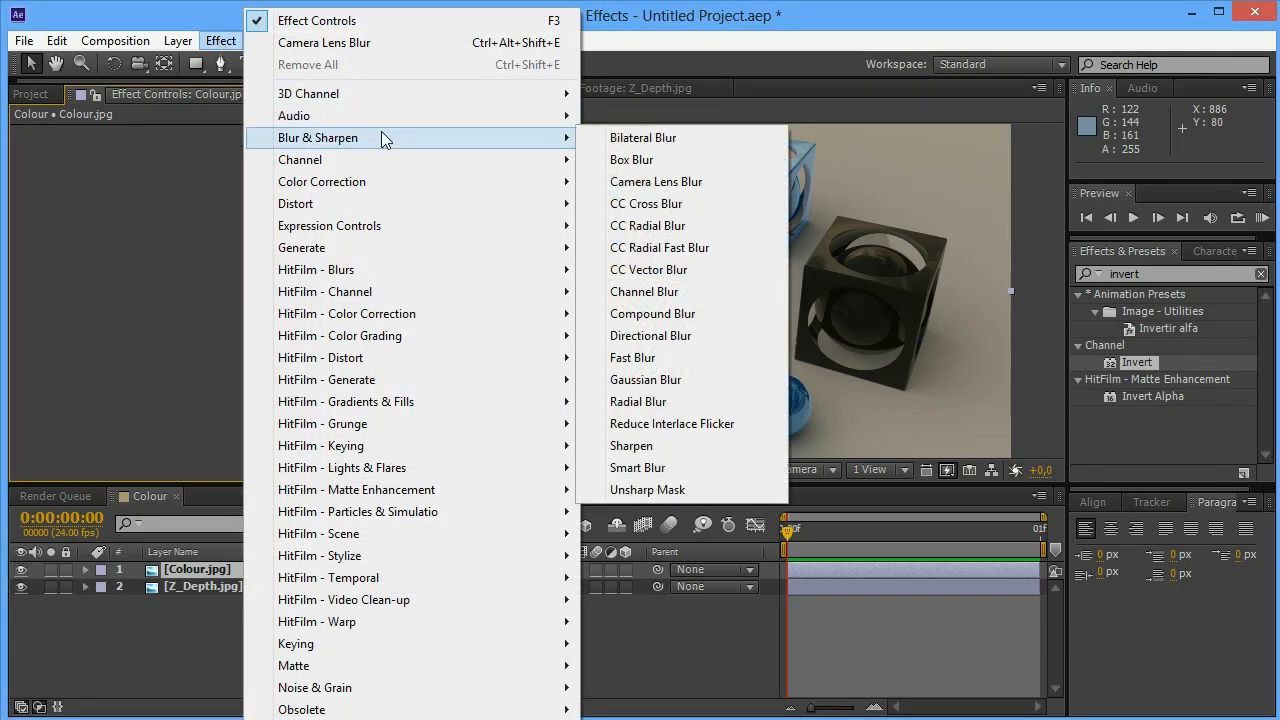
left_click(627, 186)
left_click(392, 470)
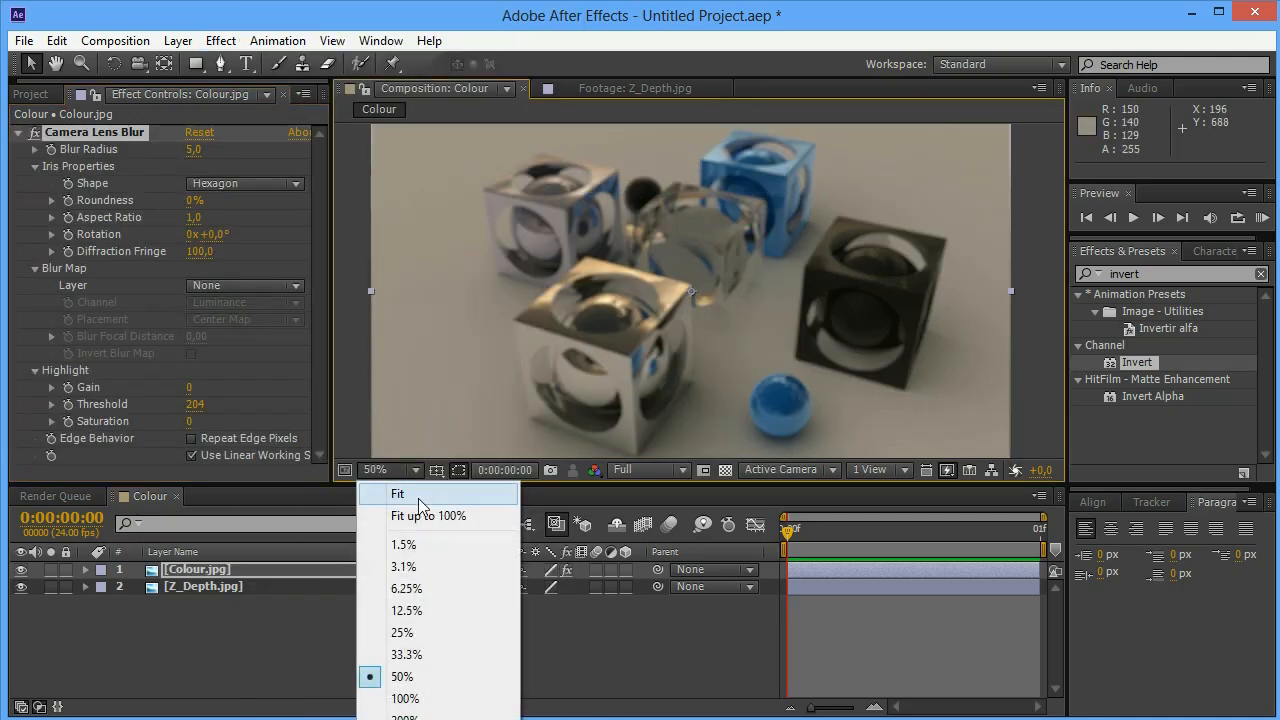
left_click(430, 522)
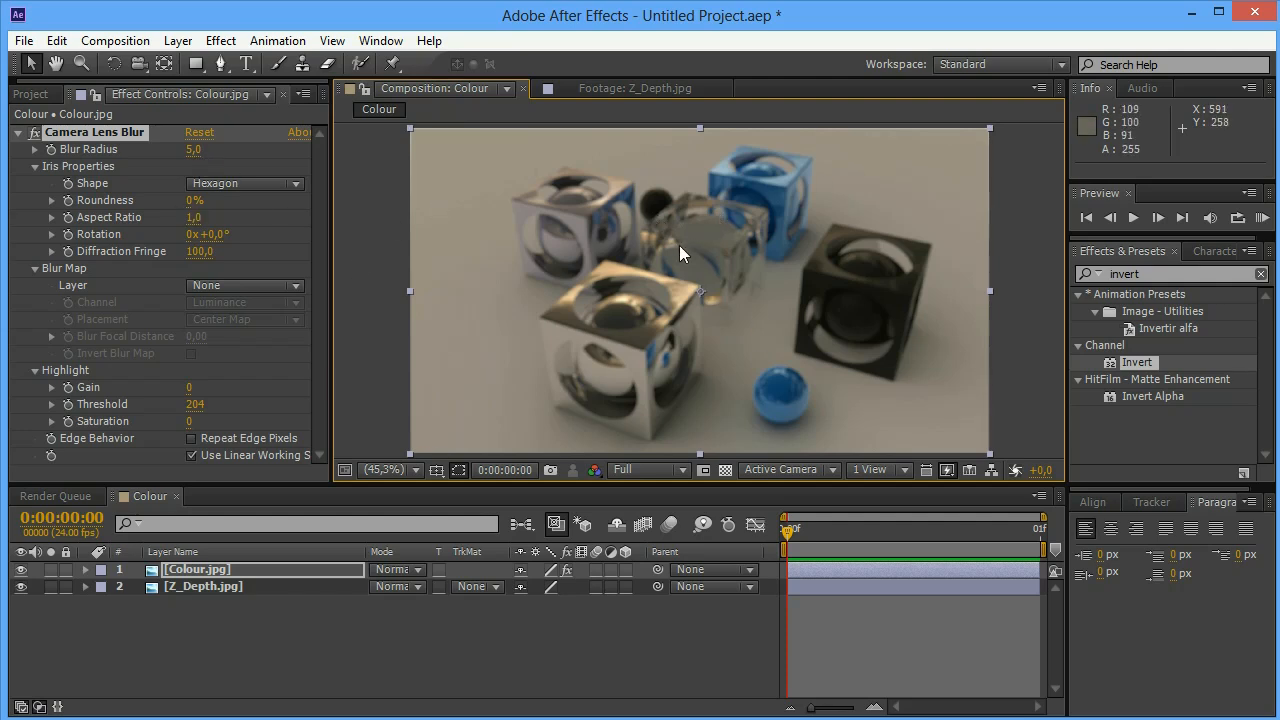
Set the Camera Lens Blur's Blur Radius to 25
key("slash")
key("comma")
key("comma")
key("comma")
key("comma")
left_click(193, 149)
type("25")
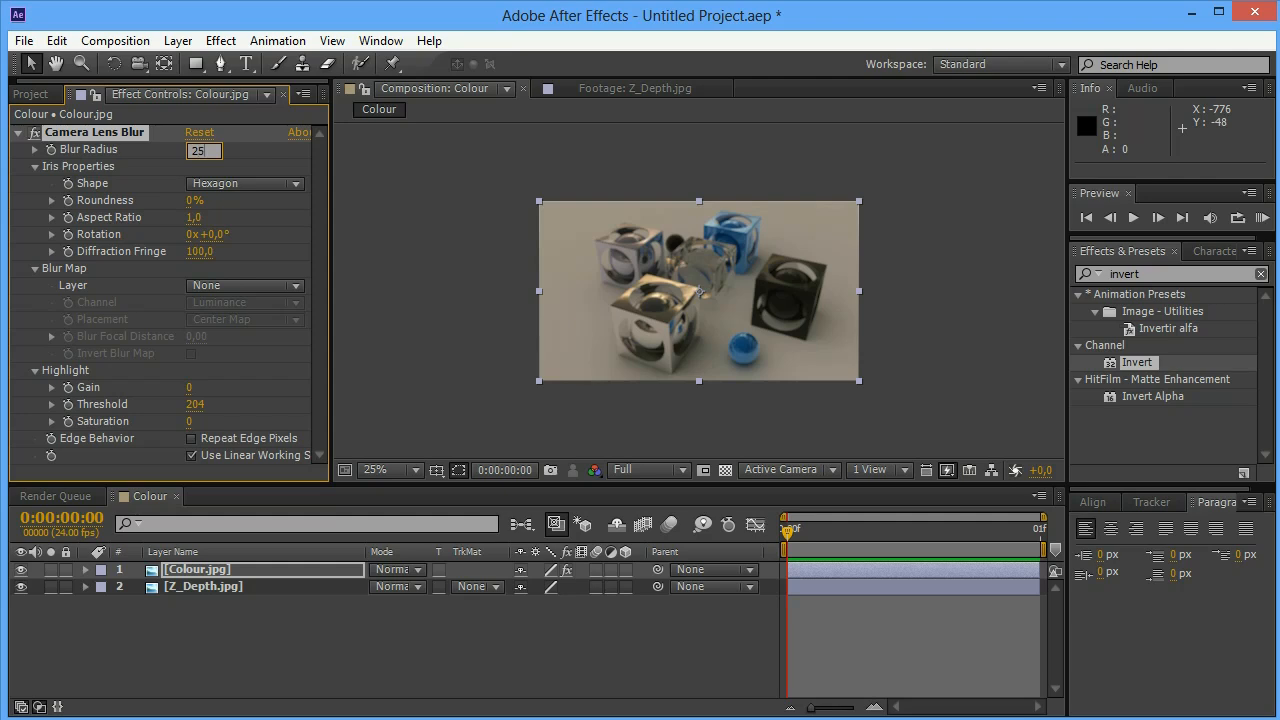
key("Return")
left_click(378, 470)
left_click(420, 514)
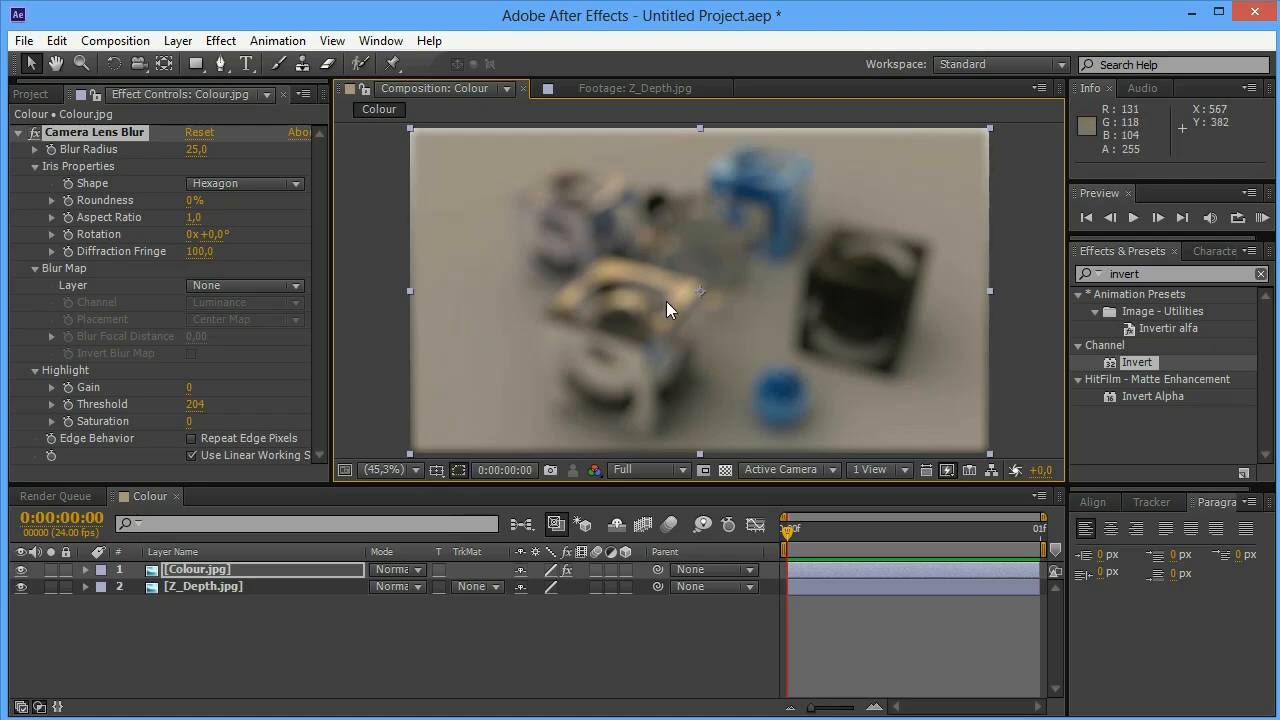
Assign the Z_Depth.jpg layer as the Blur Map of the Camera Lens Blur effect
left_click(102, 139)
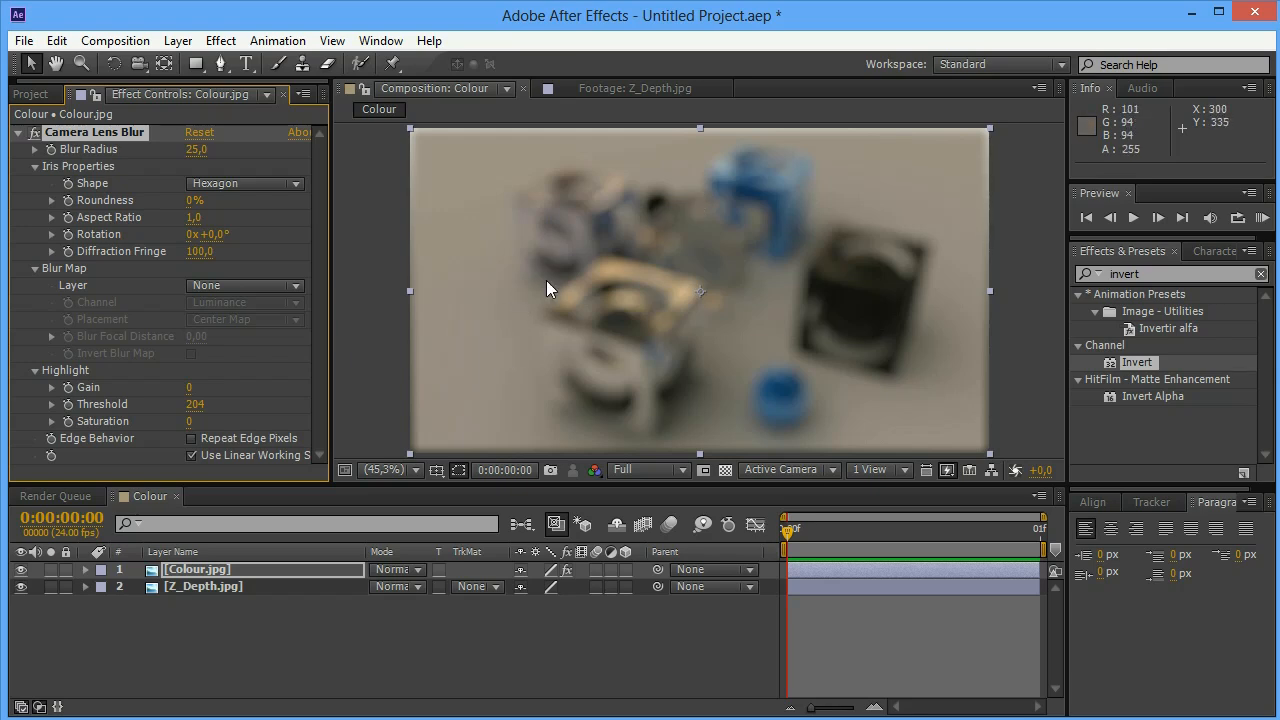
left_click(20, 569)
left_click(19, 570)
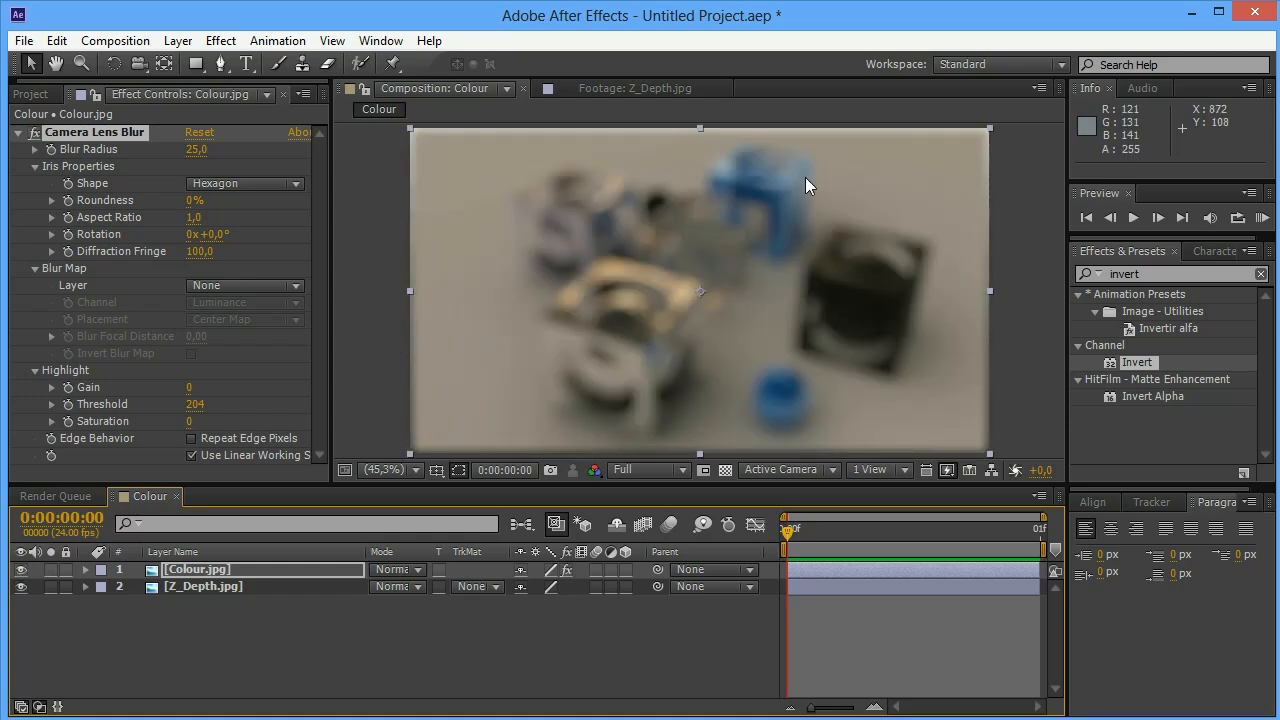
left_click(35, 166)
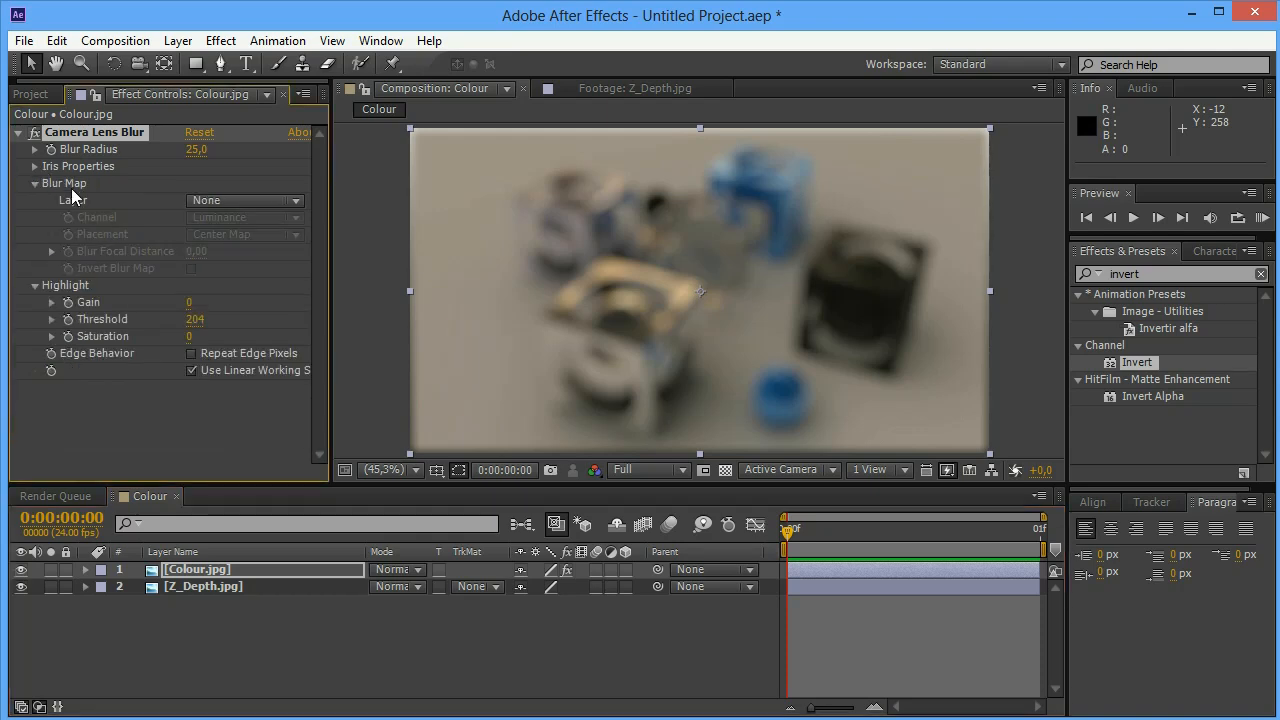
left_click(200, 203)
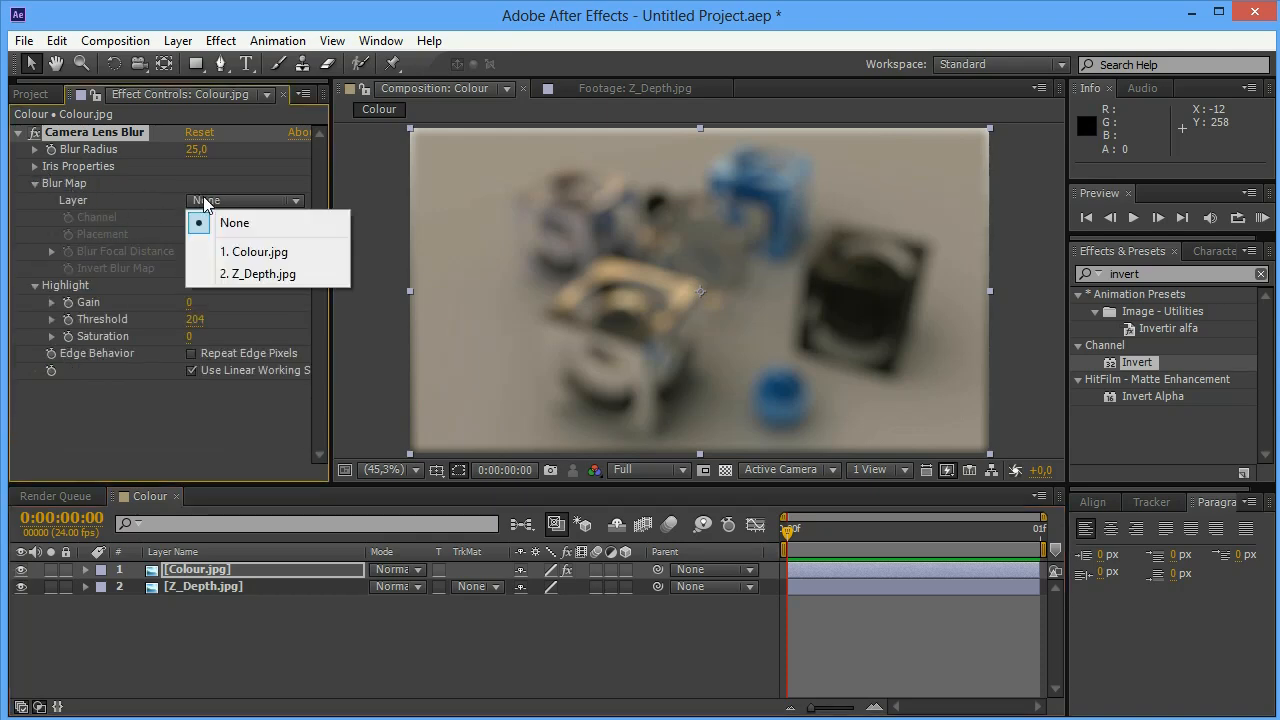
left_click(233, 274)
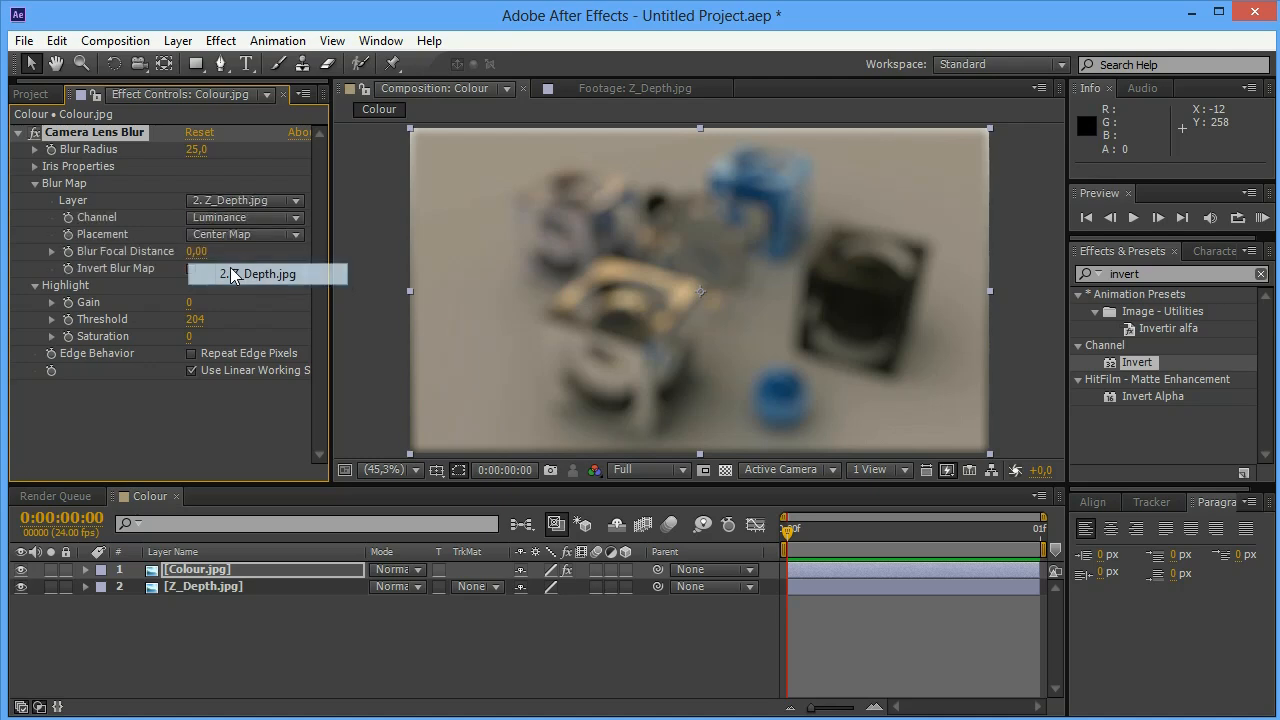
Compare the depth-mapped blur on Colour.jpg with the light and dark areas of the Z_Depth.jpg layer
left_click(349, 285)
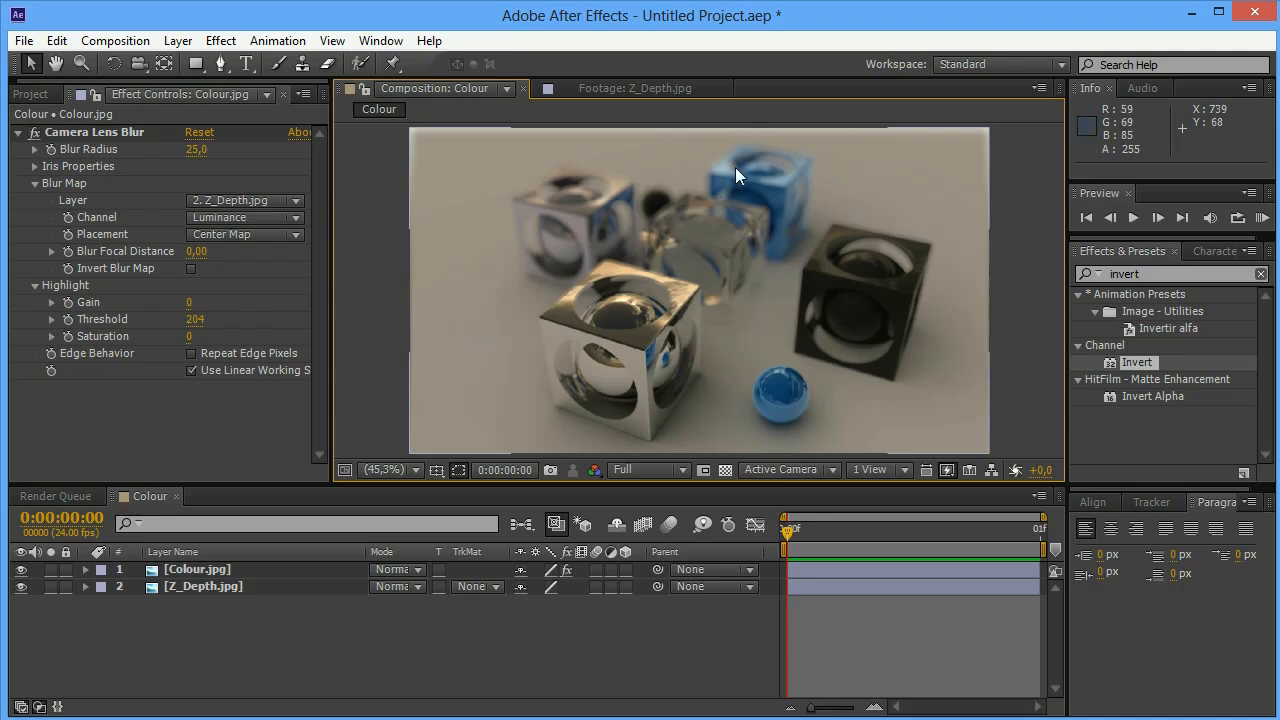
left_click(21, 569)
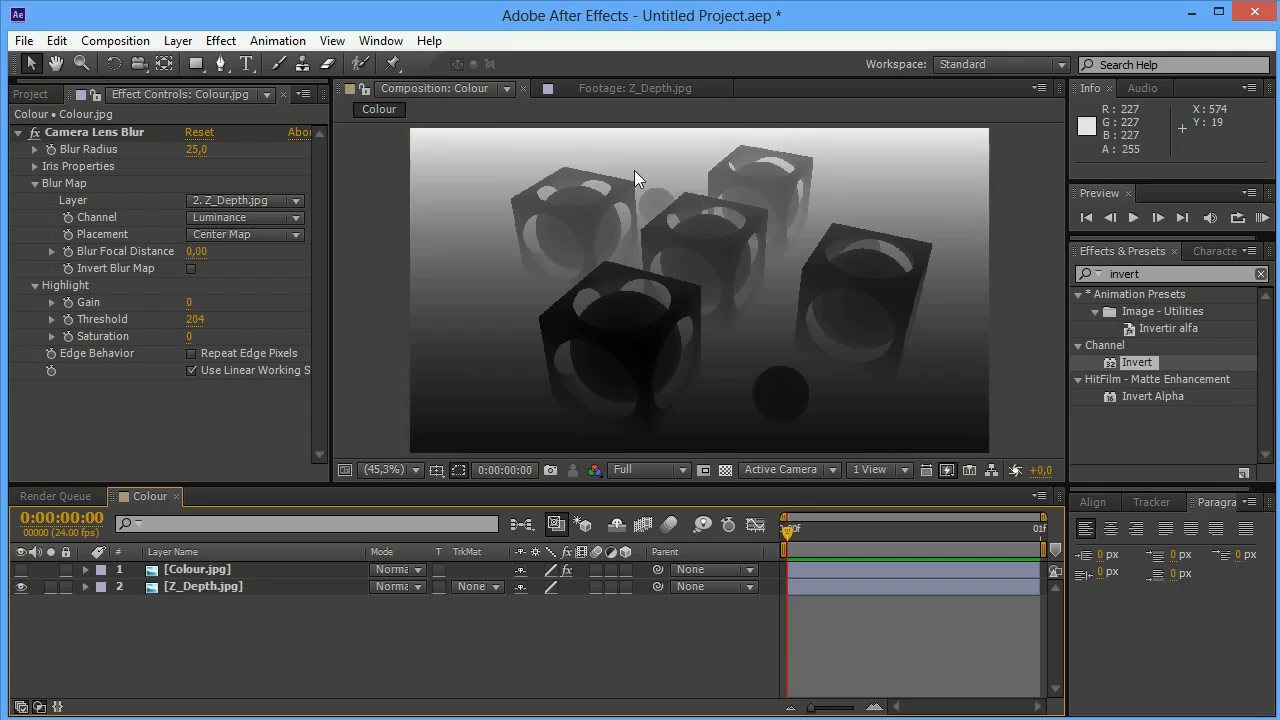
left_click(21, 570)
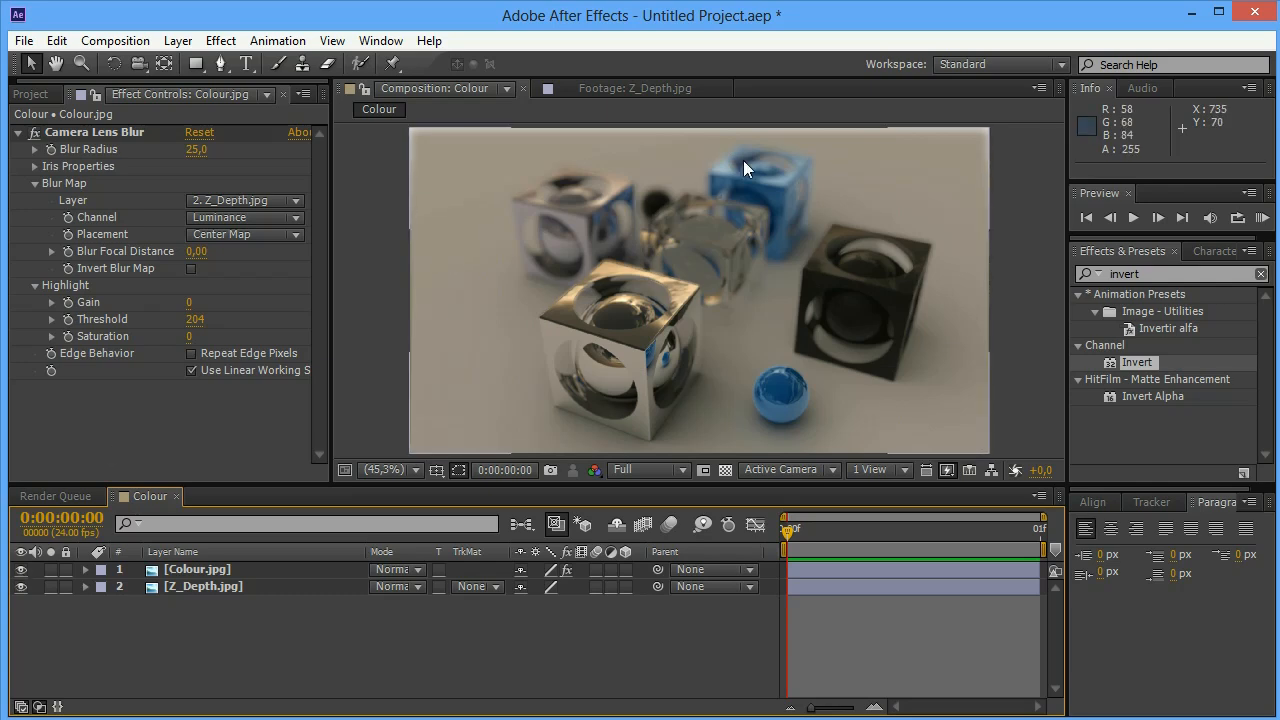
Try inverting the blur map, and switch Invert Blur Map off again
left_click(191, 269)
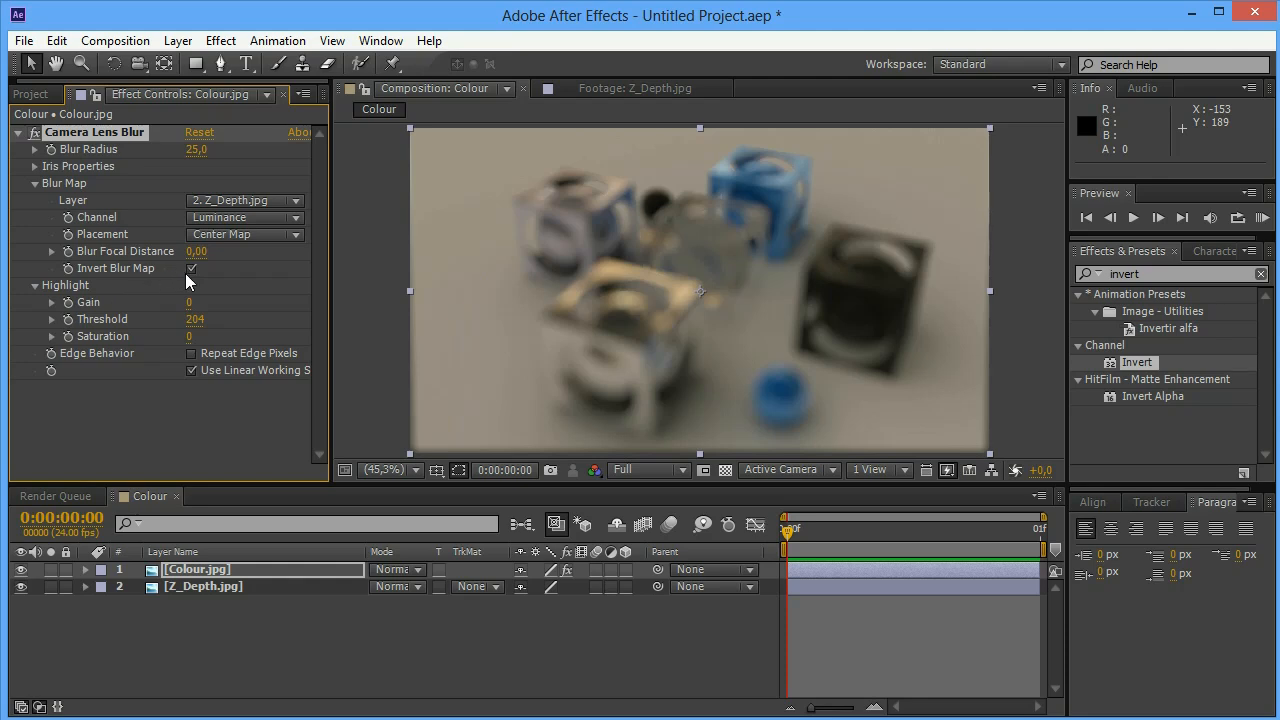
left_click(191, 269)
left_click(191, 269)
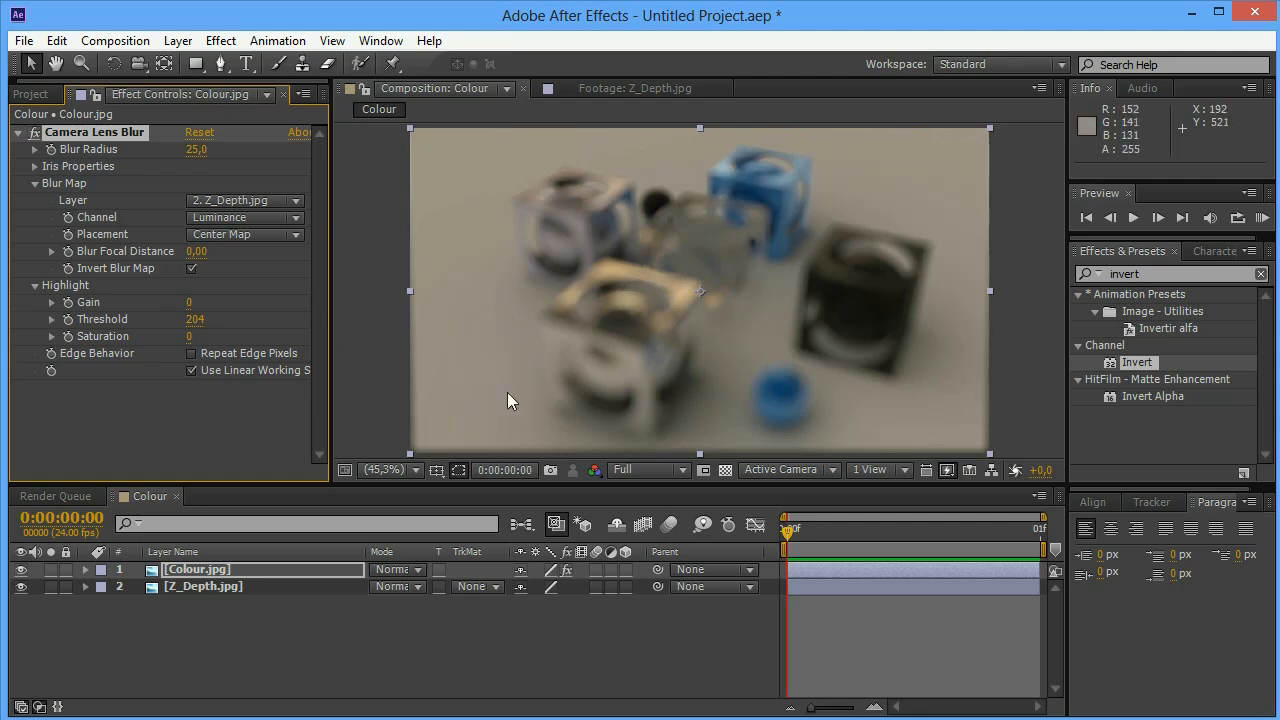
left_click(191, 269)
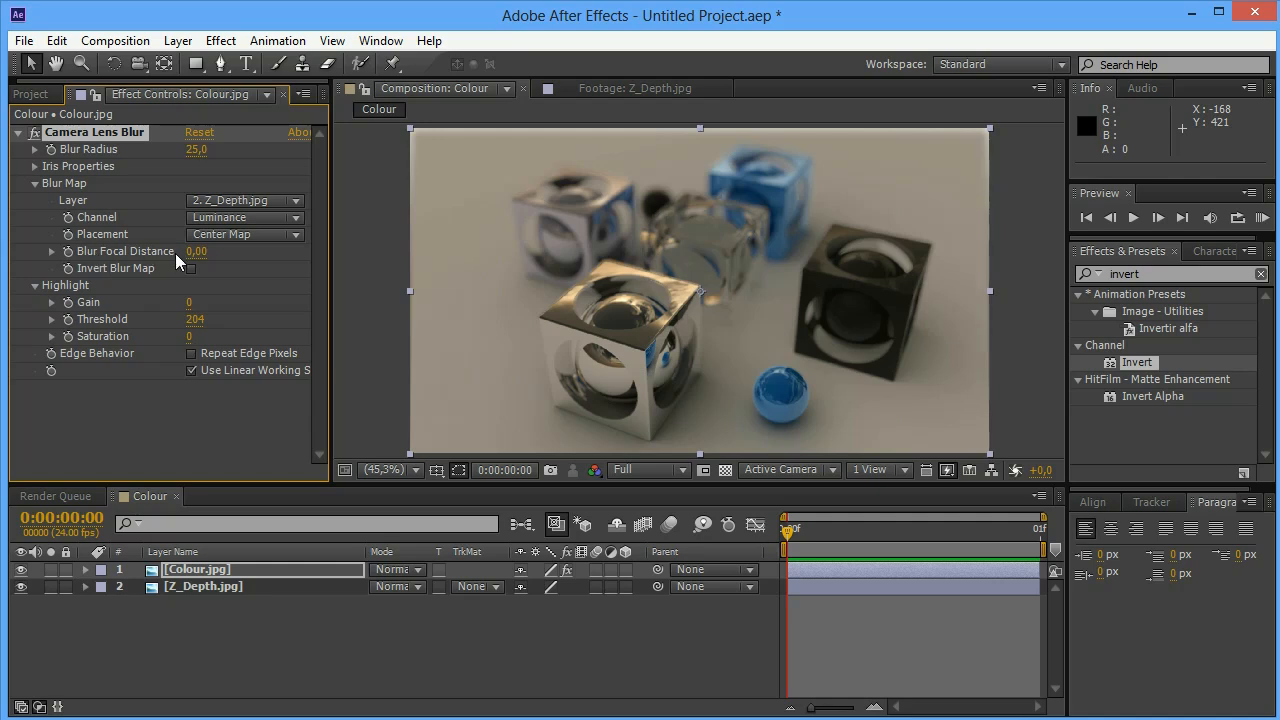
Set the Blur Focal Distance to 0.17 and inspect the blurred image up close
left_click_drag(191, 252, 192, 259)
left_click_drag(197, 251, 214, 255)
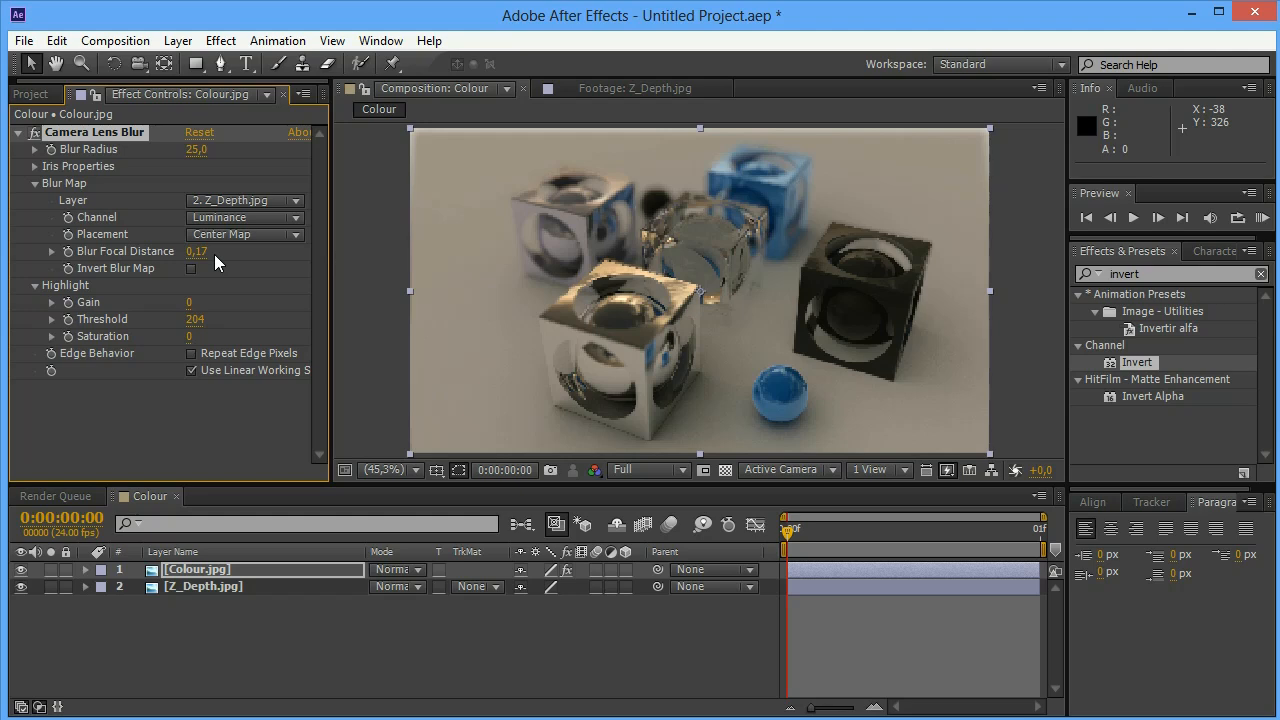
key("period")
key("period")
key("period")
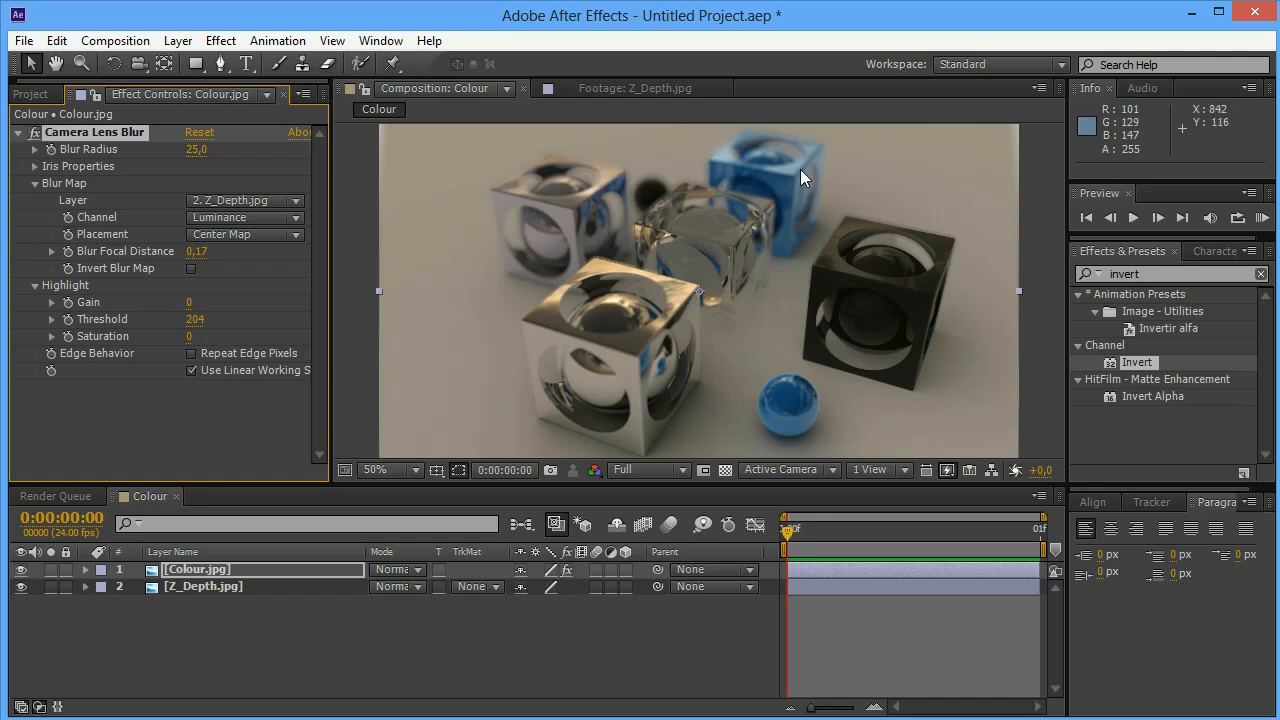
Set the Blur Focal Distance to 0.31 and compare the fitted image with the depth layer
left_click_drag(196, 253, 209, 251)
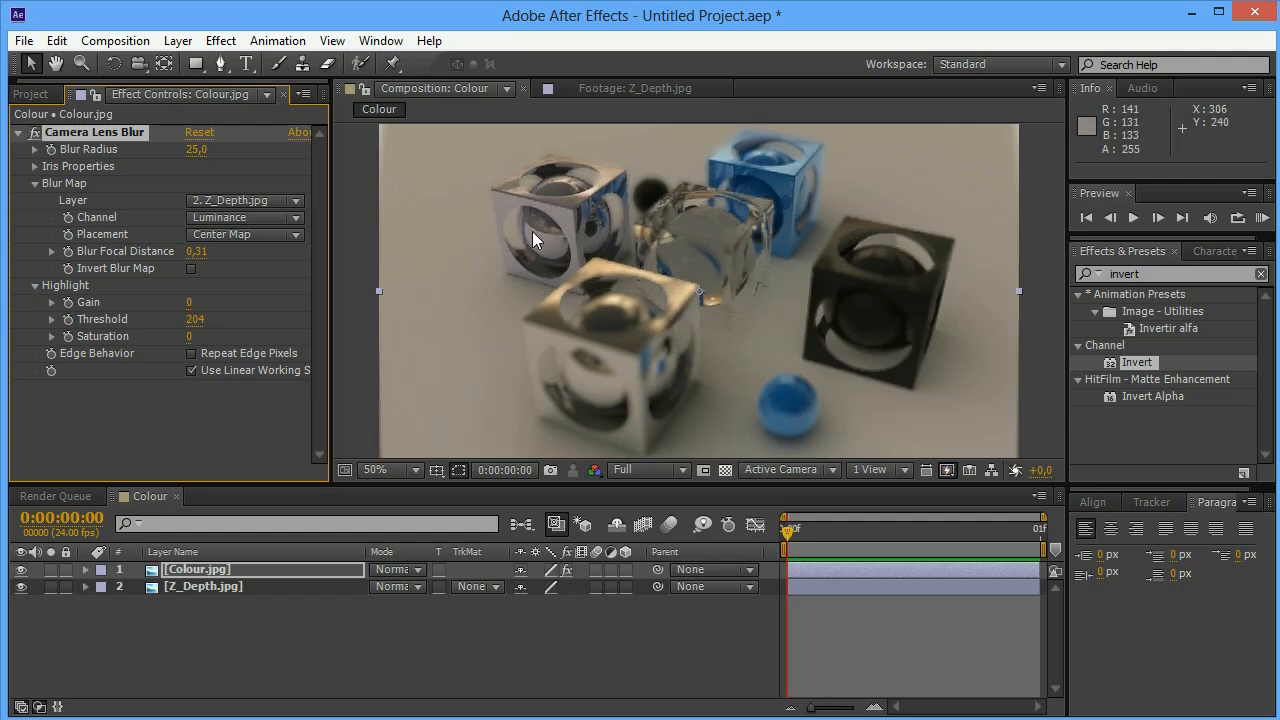
scroll(637, 293, "down", 1)
scroll(637, 293, "up", 1)
left_click(390, 472)
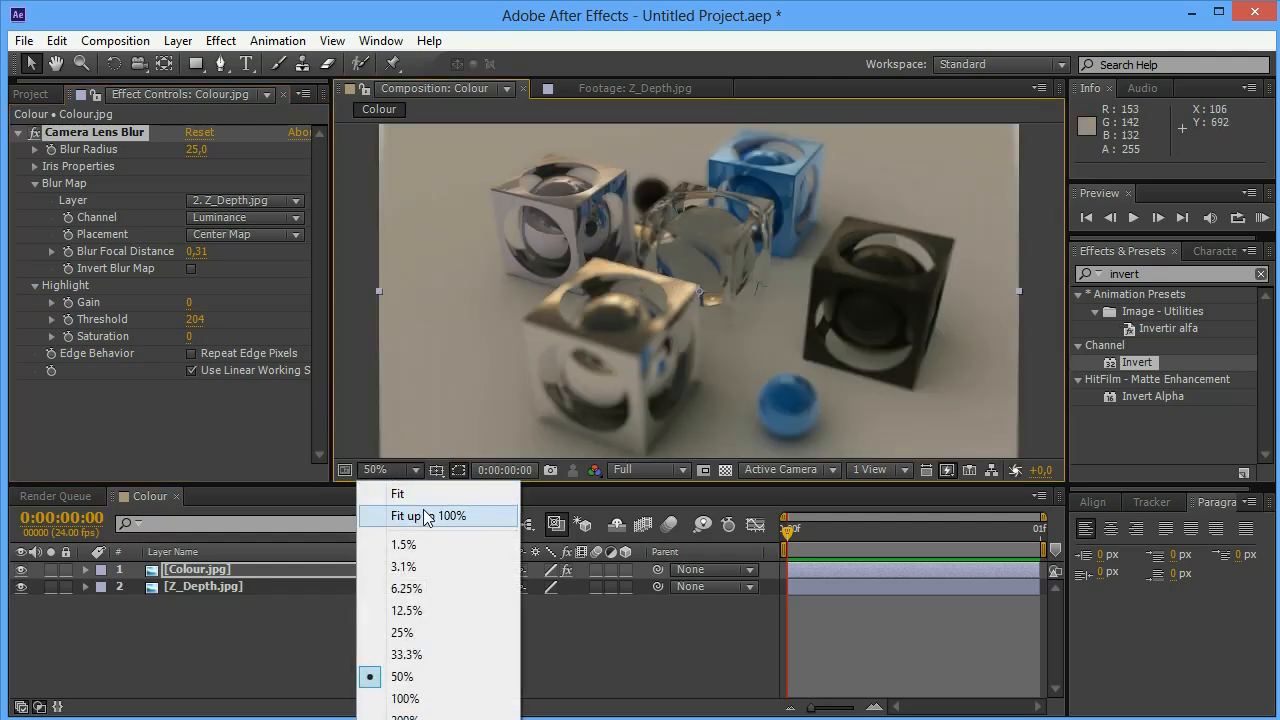
left_click(428, 515)
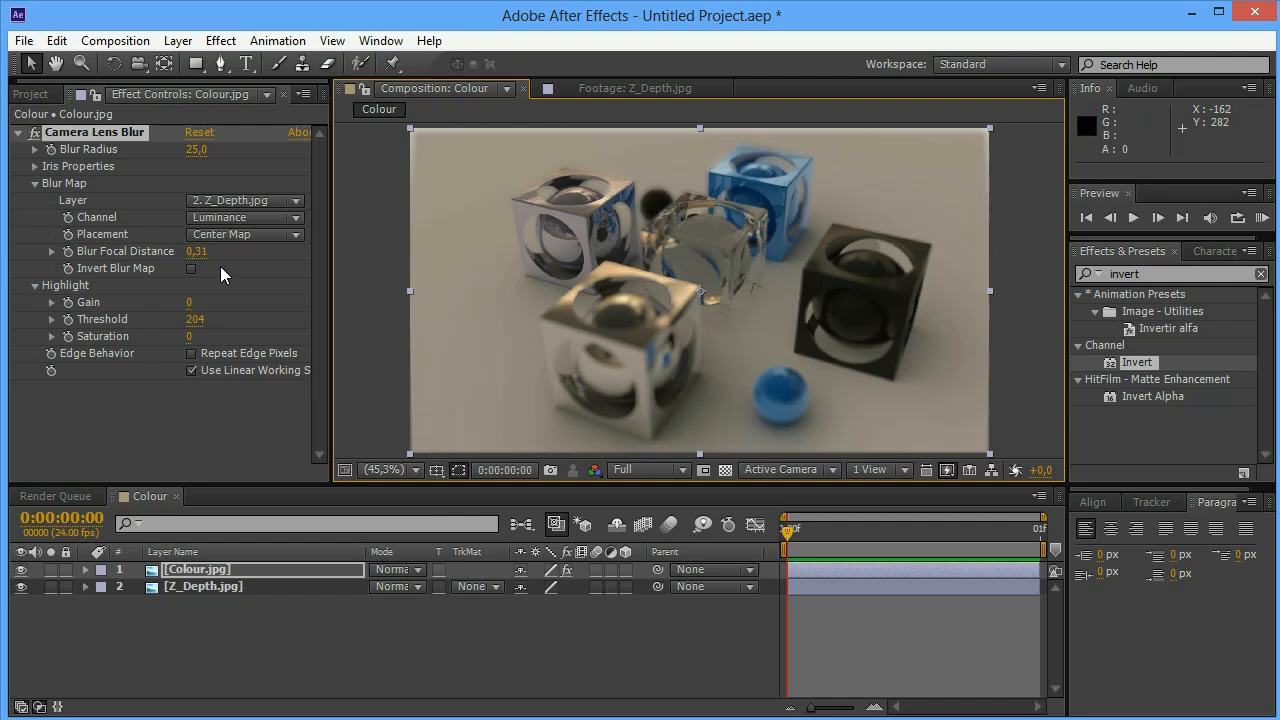
left_click(21, 570)
left_click(21, 570)
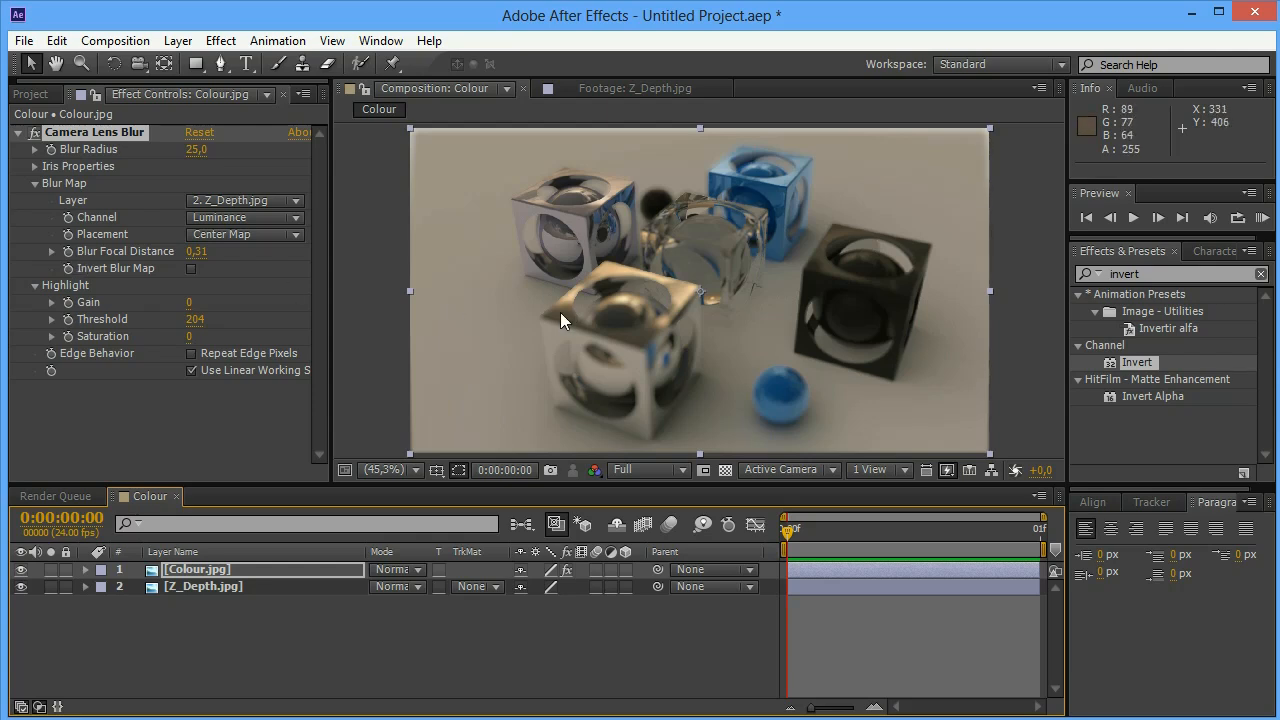
Try a Blur Radius of 50 and inspect the edges of the blurred image up close
key("period")
left_click(196, 149)
type("50")
key("Return")
scroll(492, 300, "down", 2)
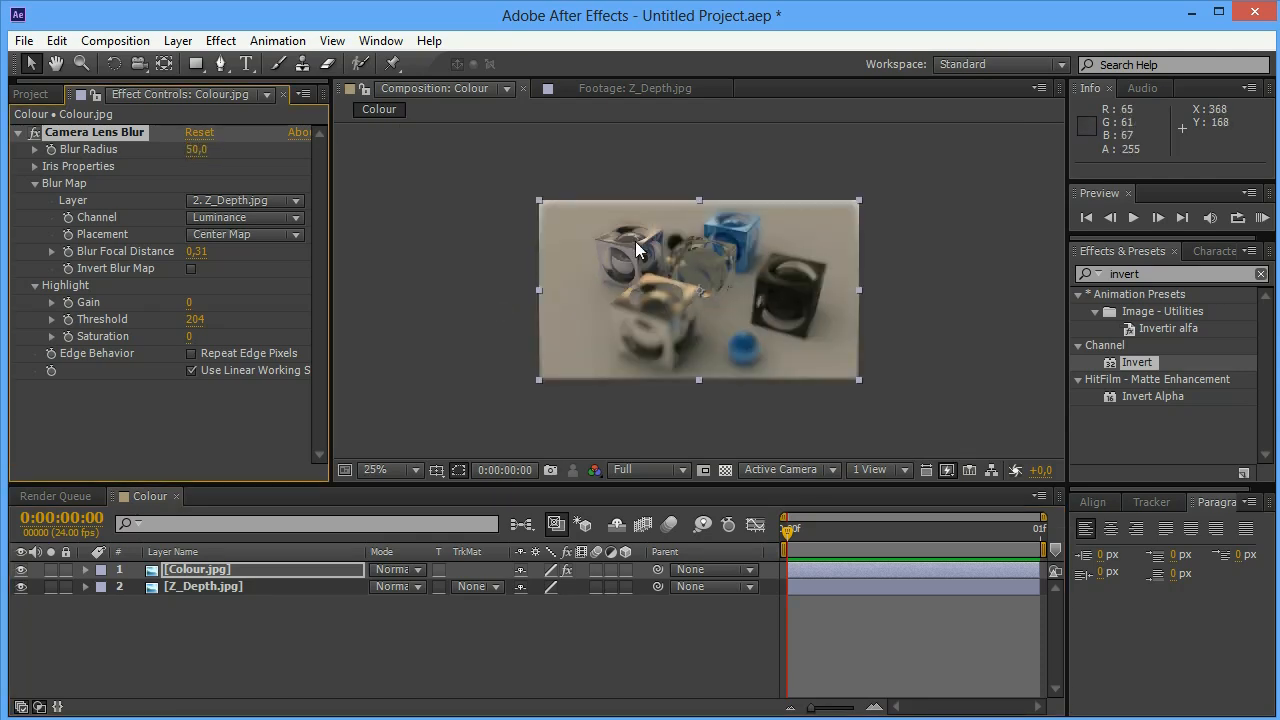
left_click_drag(680, 246, 700, 304)
scroll(624, 227, "up", 2)
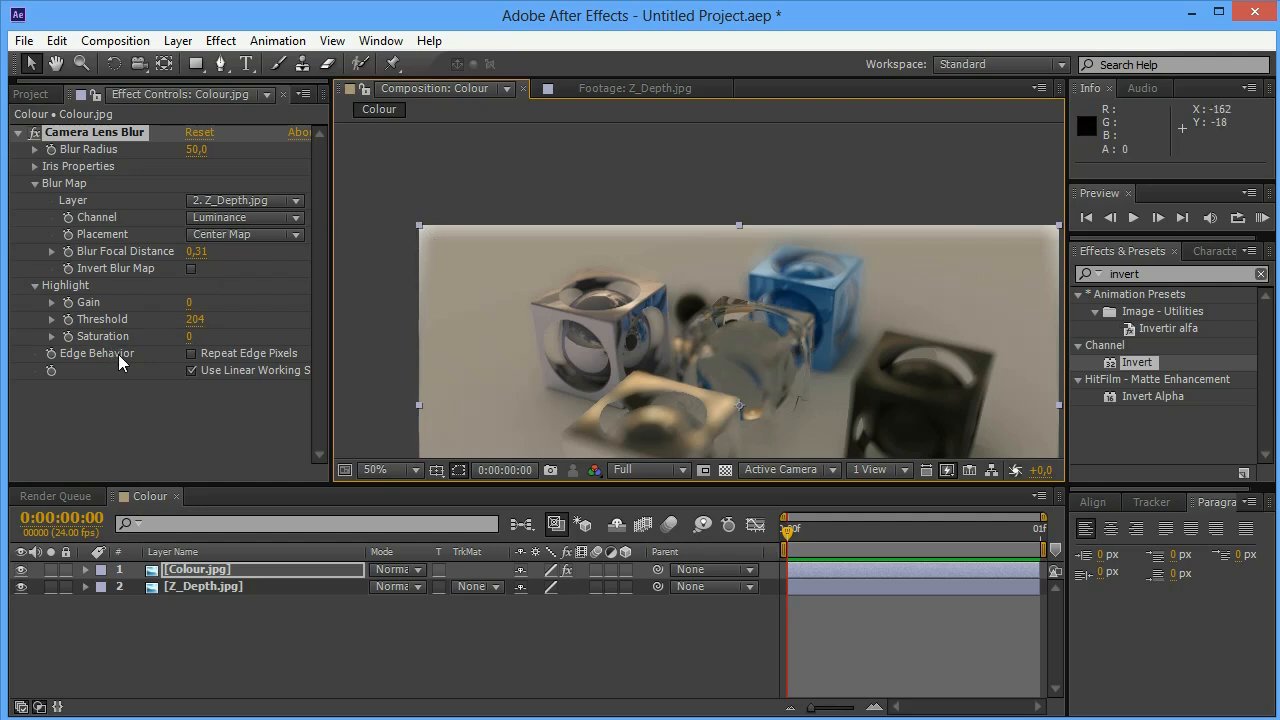
Enable Repeat Edge Pixels in the Camera Lens Blur effect and fit the composition in the viewer
left_click(190, 353)
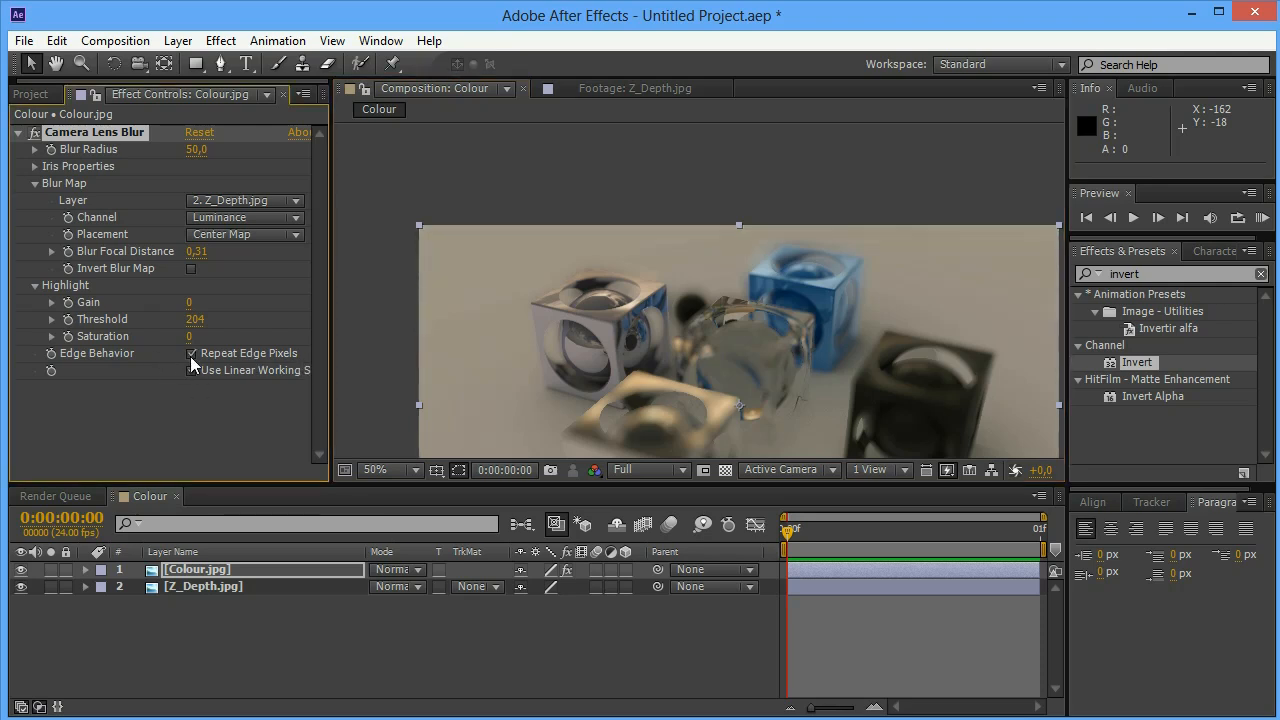
left_click(438, 197)
scroll(438, 197, "down", 2)
left_click(379, 463)
left_click(412, 514)
Change the Camera Lens Blur's Blur Radius back to 25
left_click(201, 149)
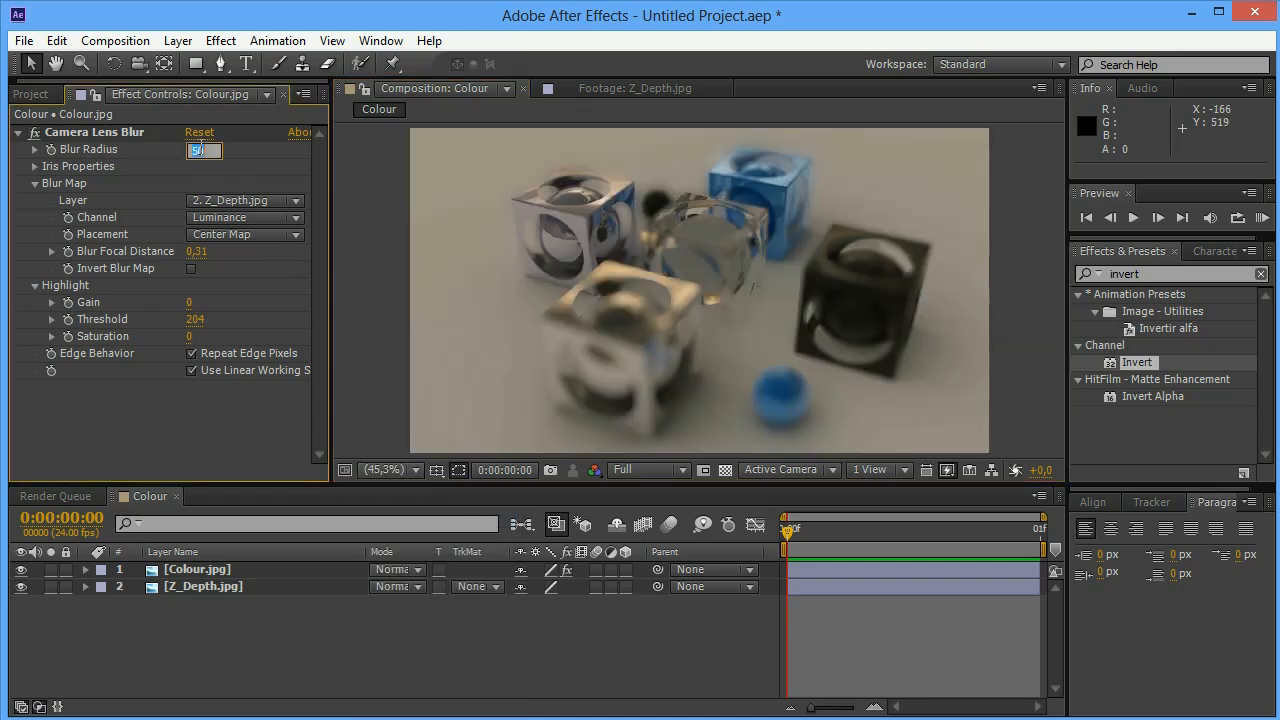
type("20")
key("Return")
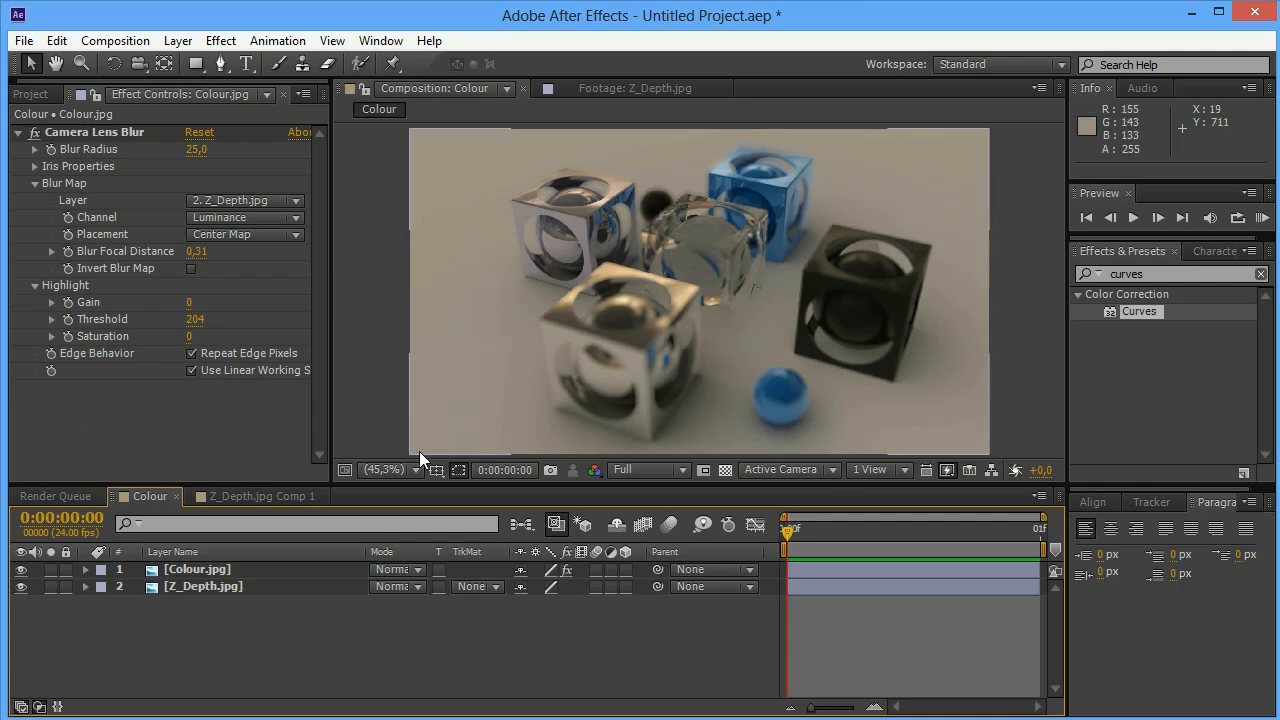
Examine the Colour.jpg and Z_Depth.jpg layers in turn by toggling their visibility, ending with Colour.jpg selected
left_click(180, 570)
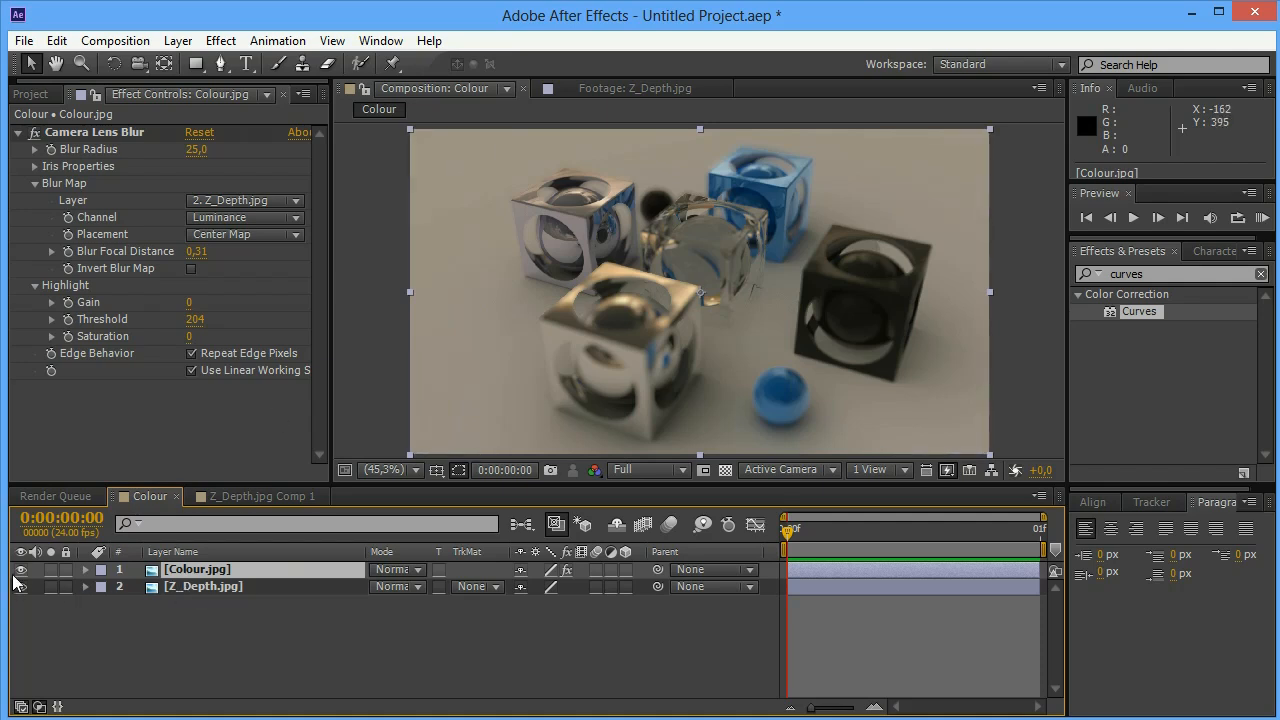
left_click(21, 569)
left_click(211, 590)
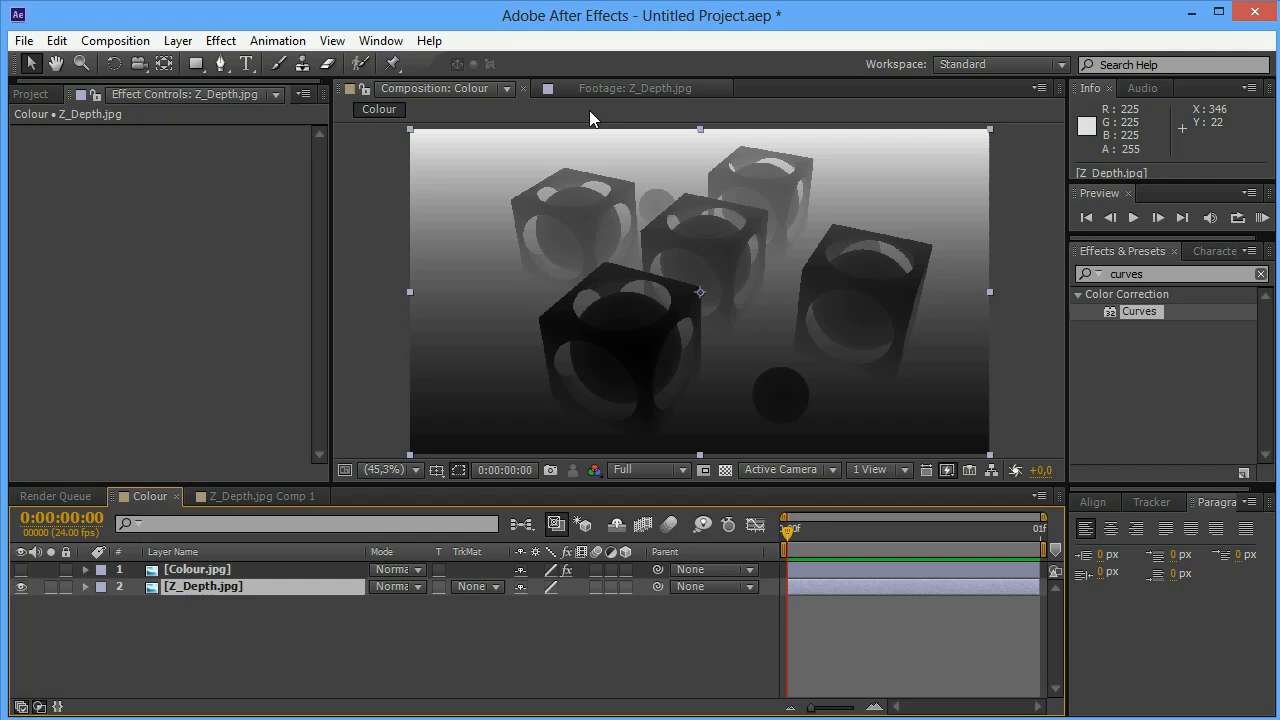
left_click(230, 569)
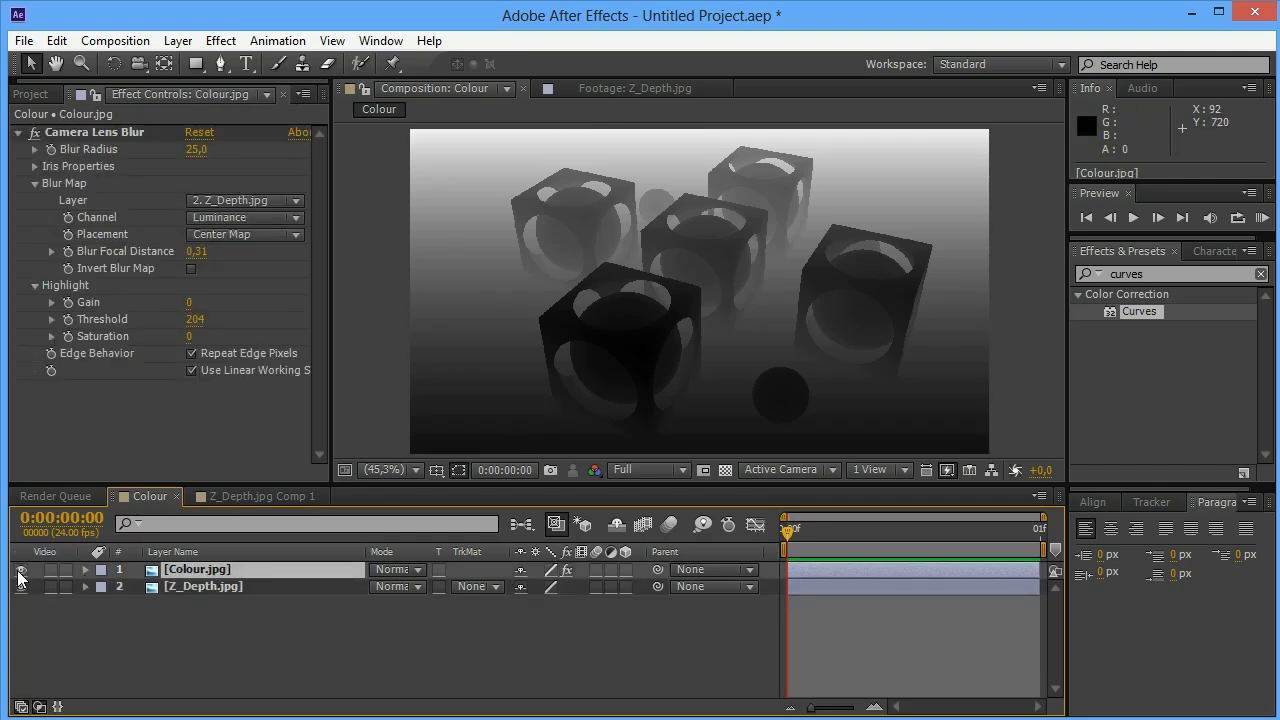
left_click(21, 570)
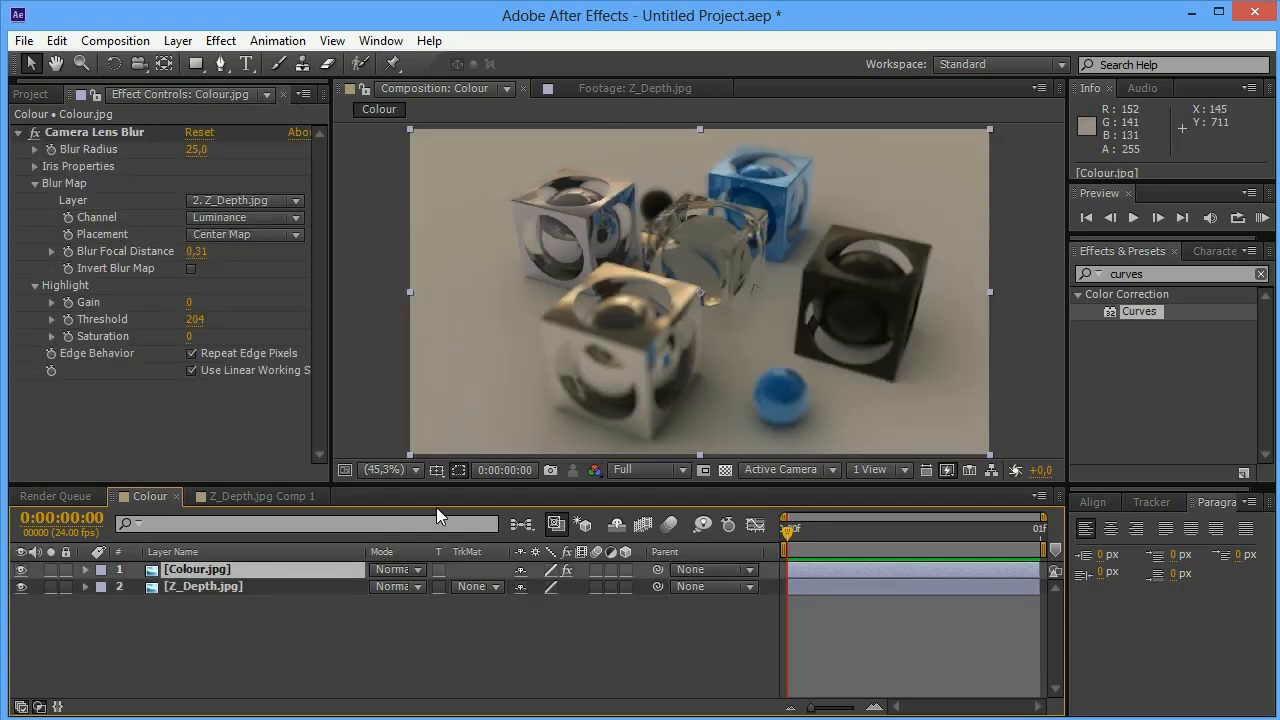
left_click(243, 632)
left_click(227, 588)
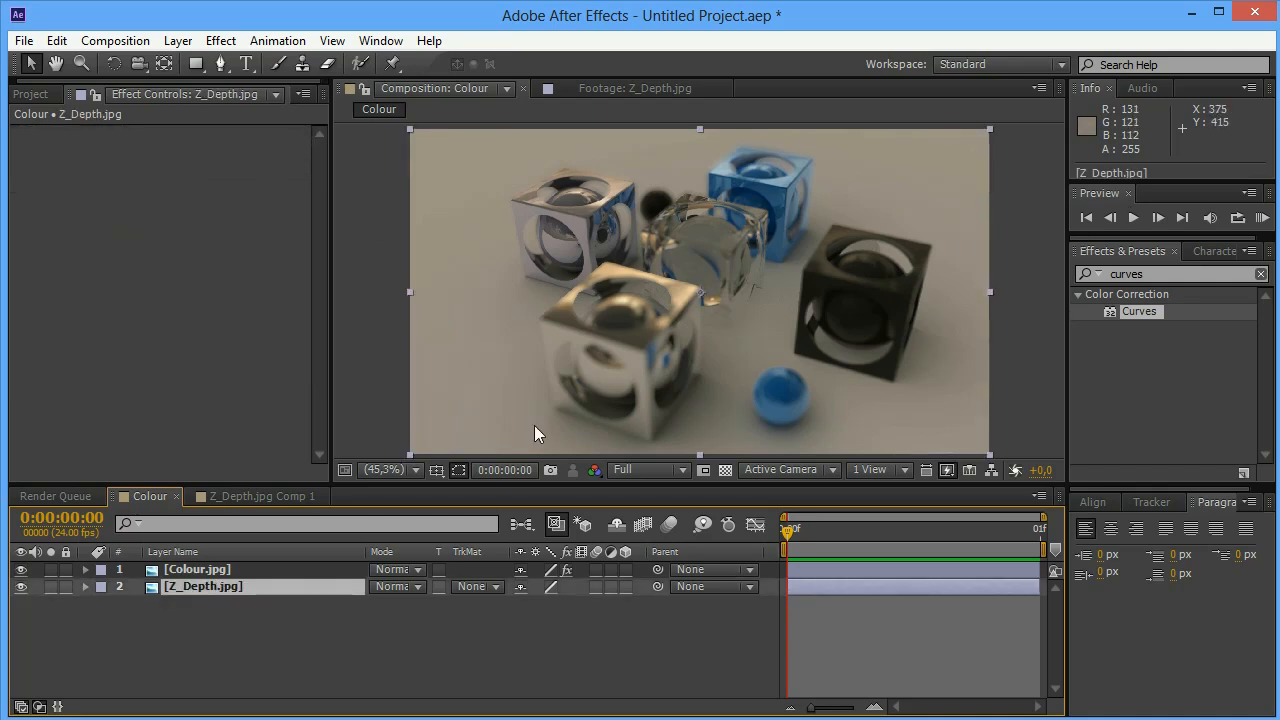
left_click(21, 586)
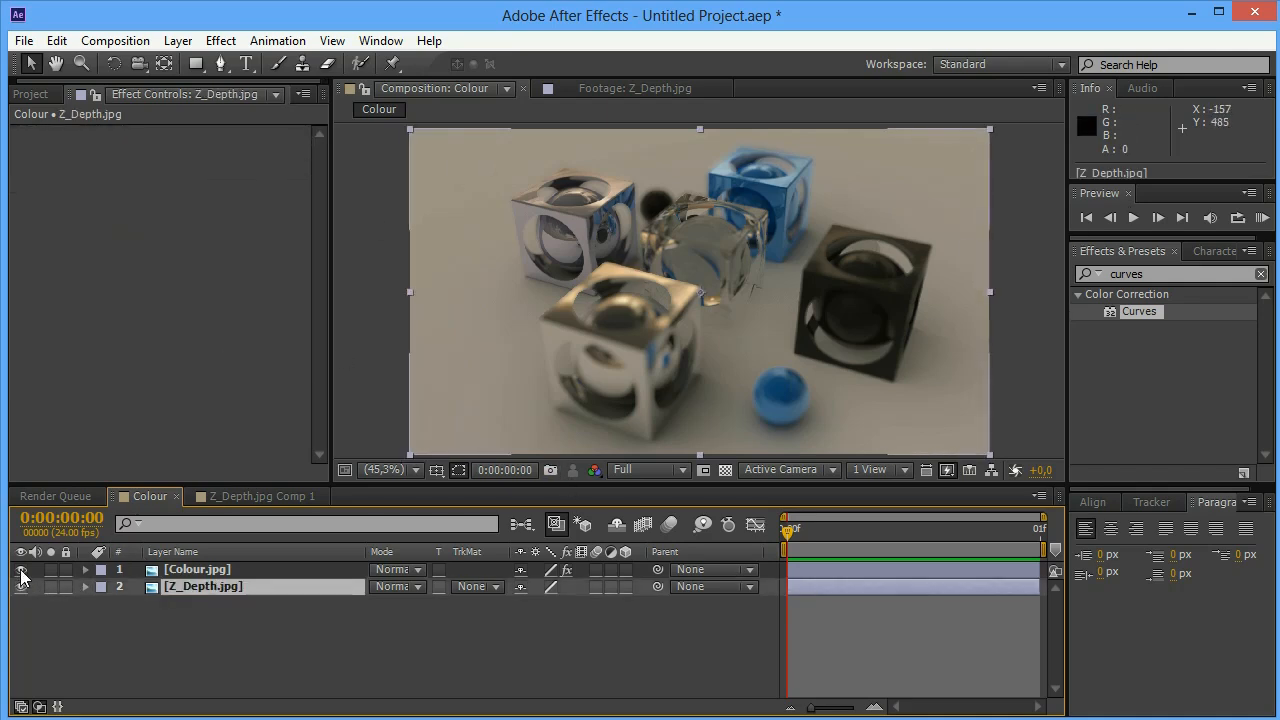
left_click(182, 572)
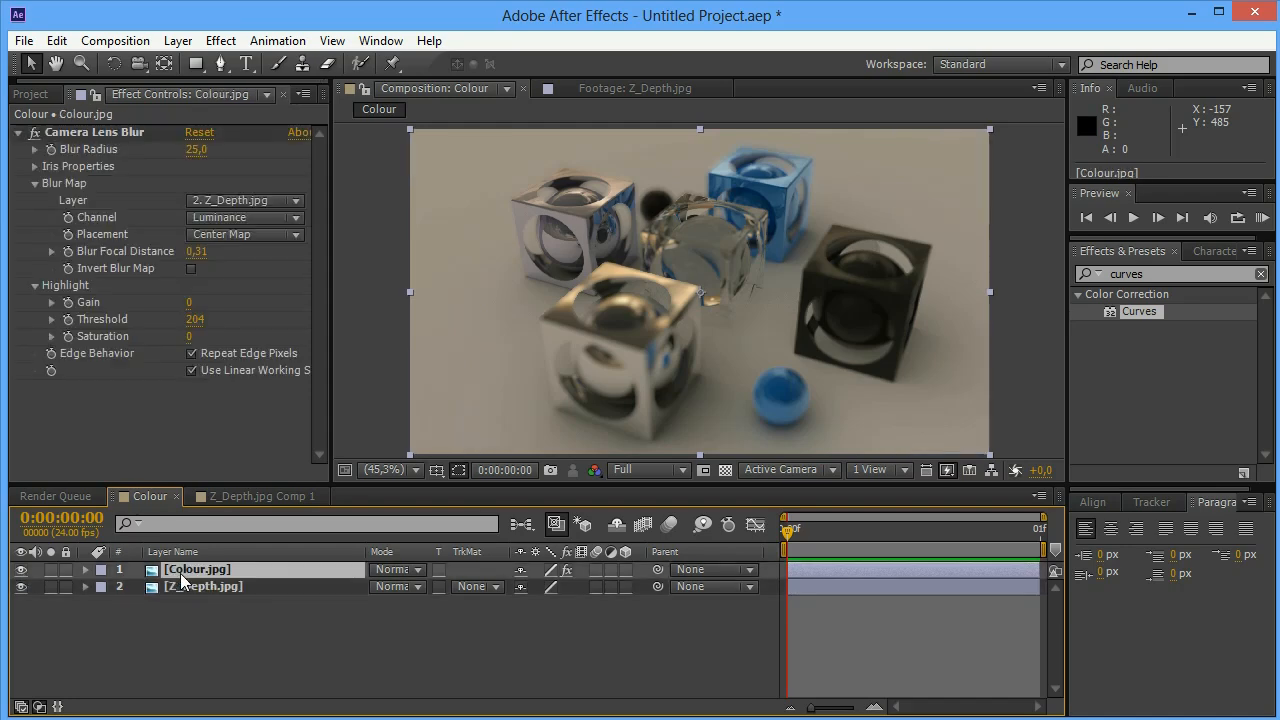